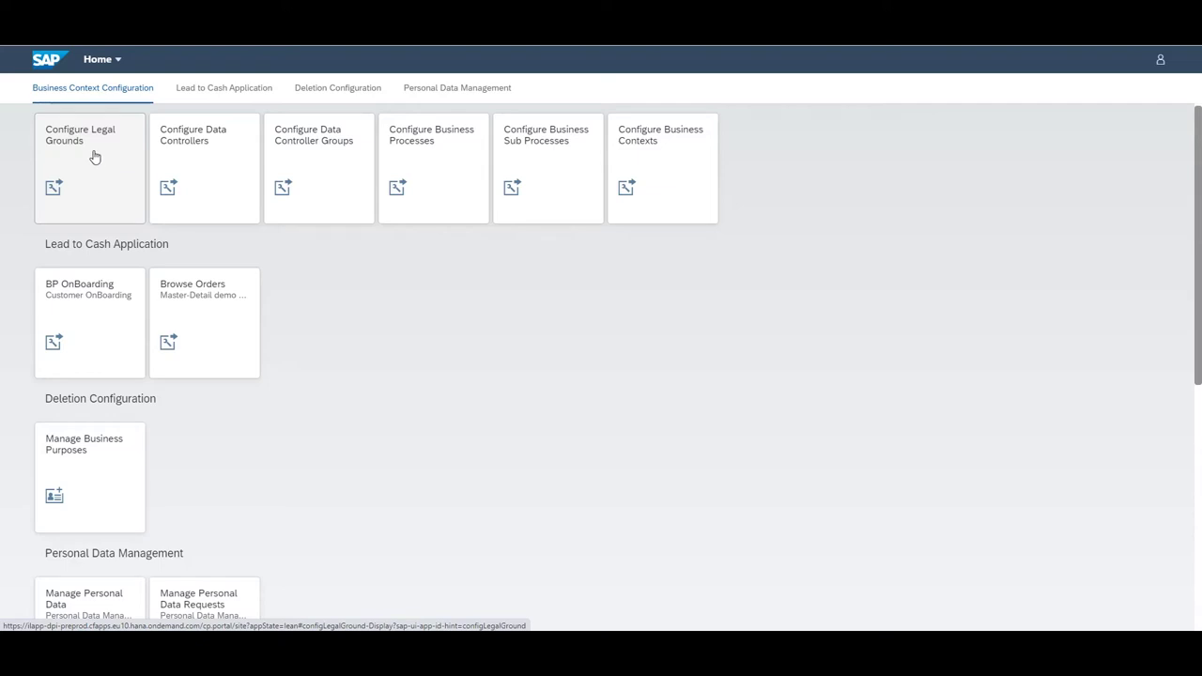
click(95, 157)
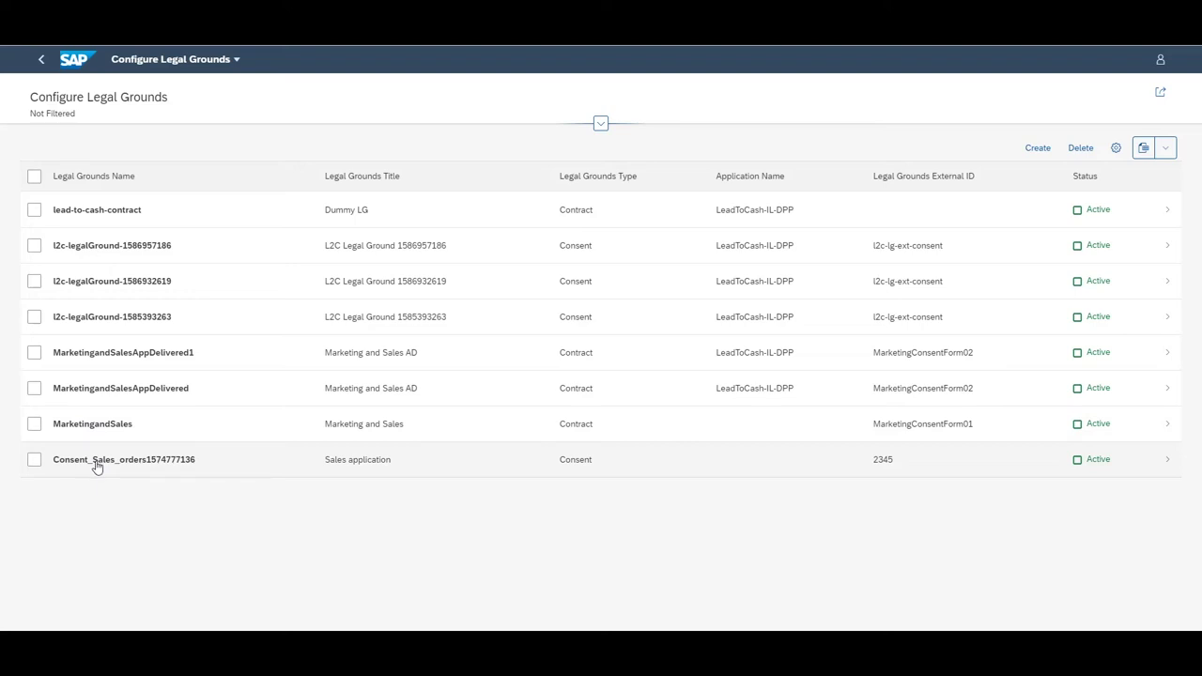
click(95, 467)
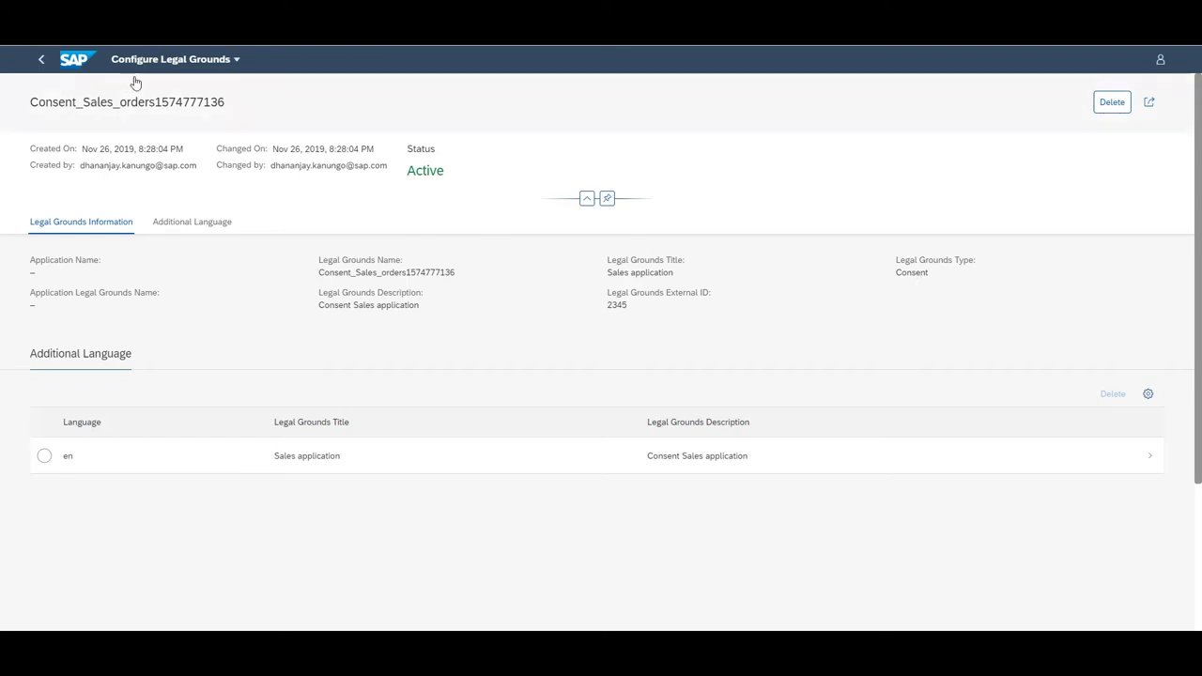
click(164, 59)
click(137, 127)
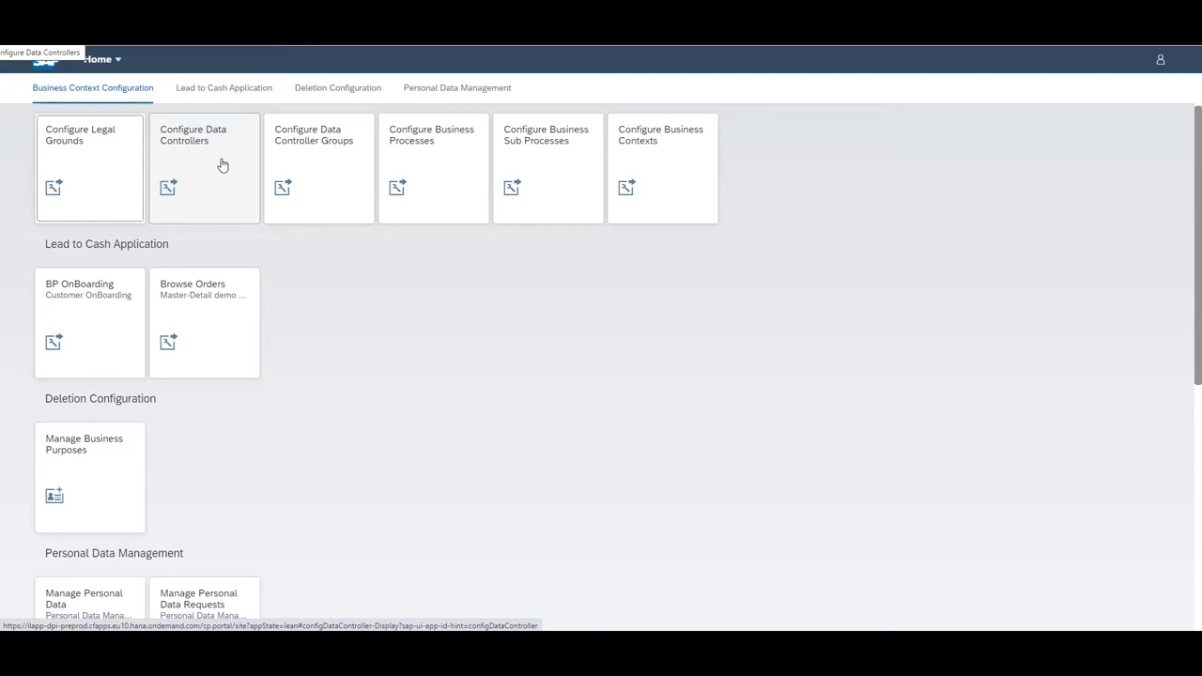
click(223, 165)
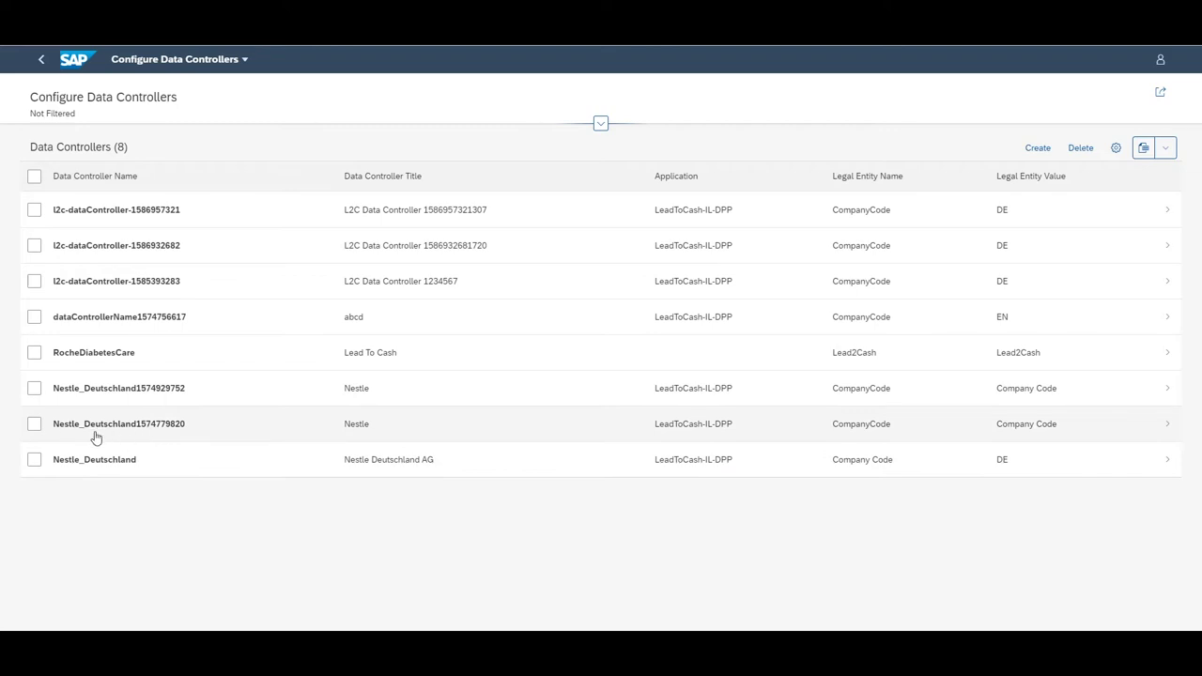
click(133, 432)
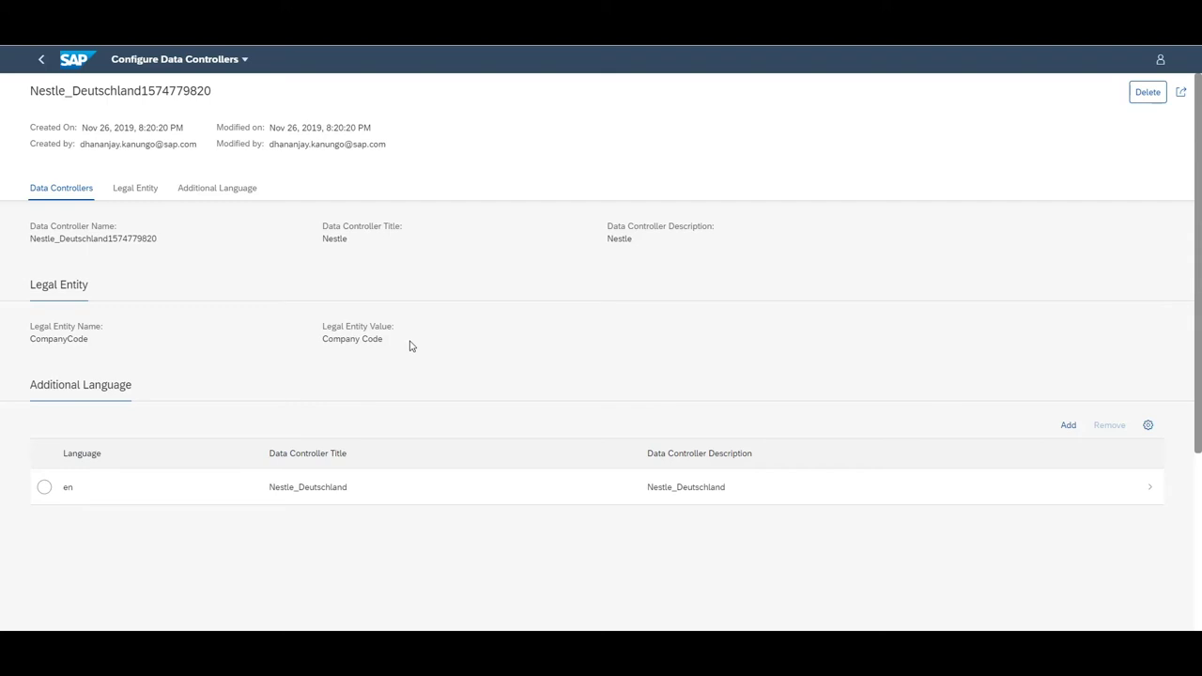
click(216, 62)
click(190, 118)
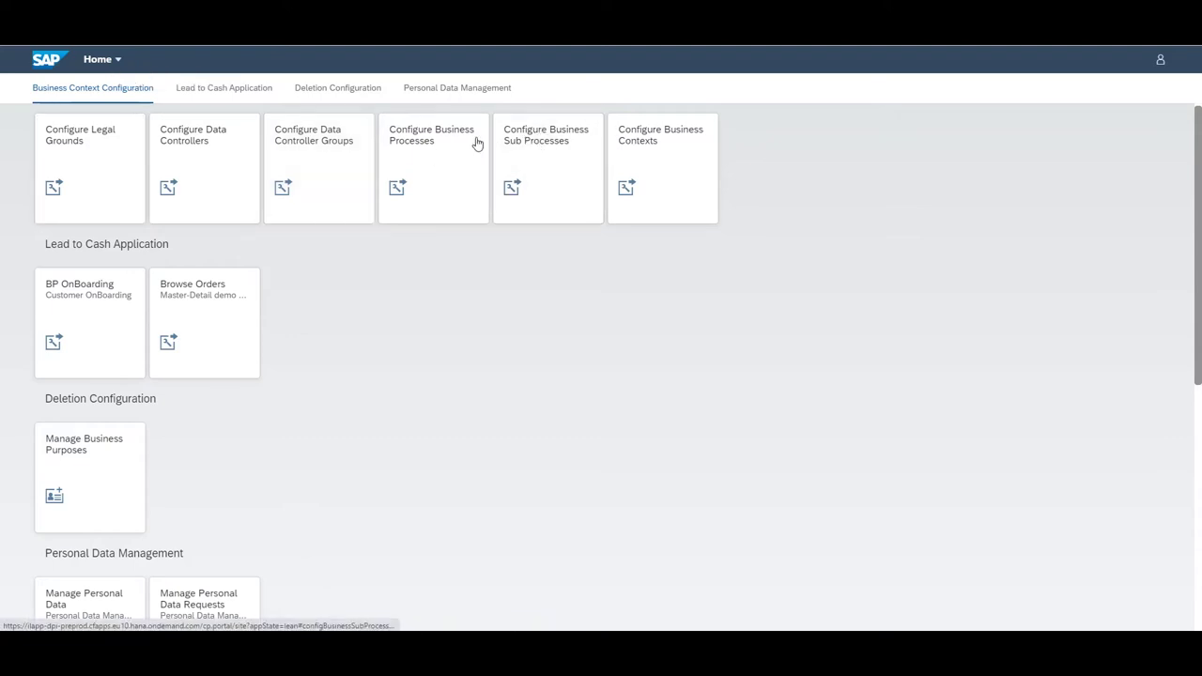
click(525, 156)
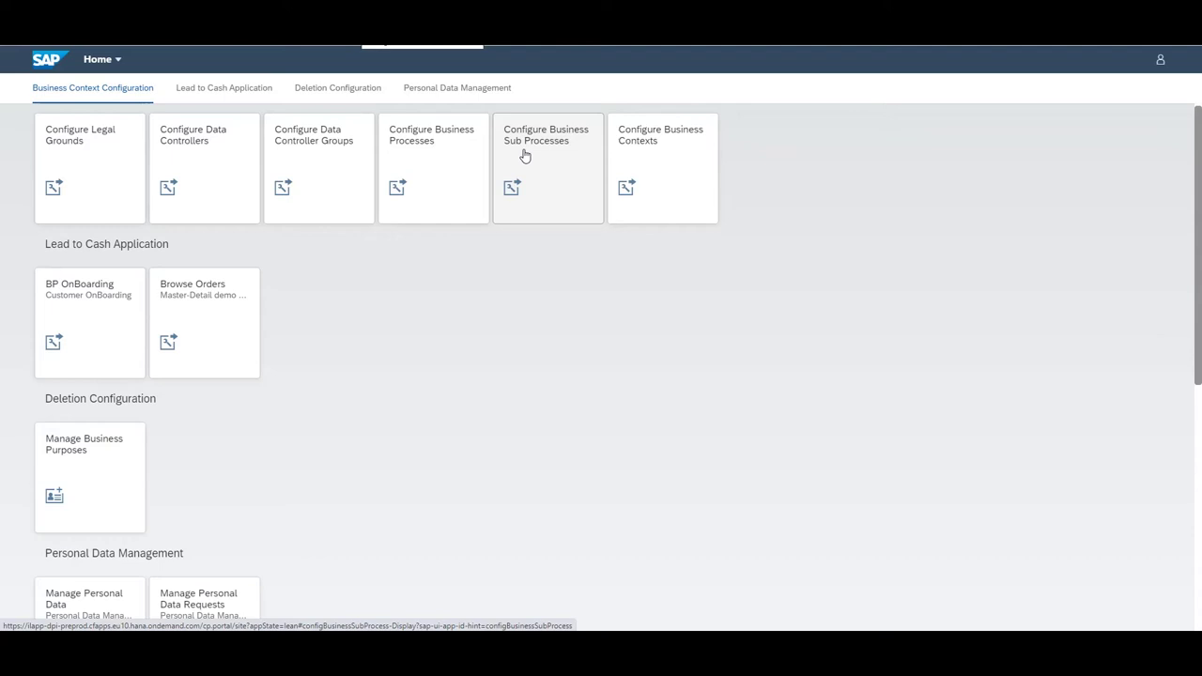
click(561, 175)
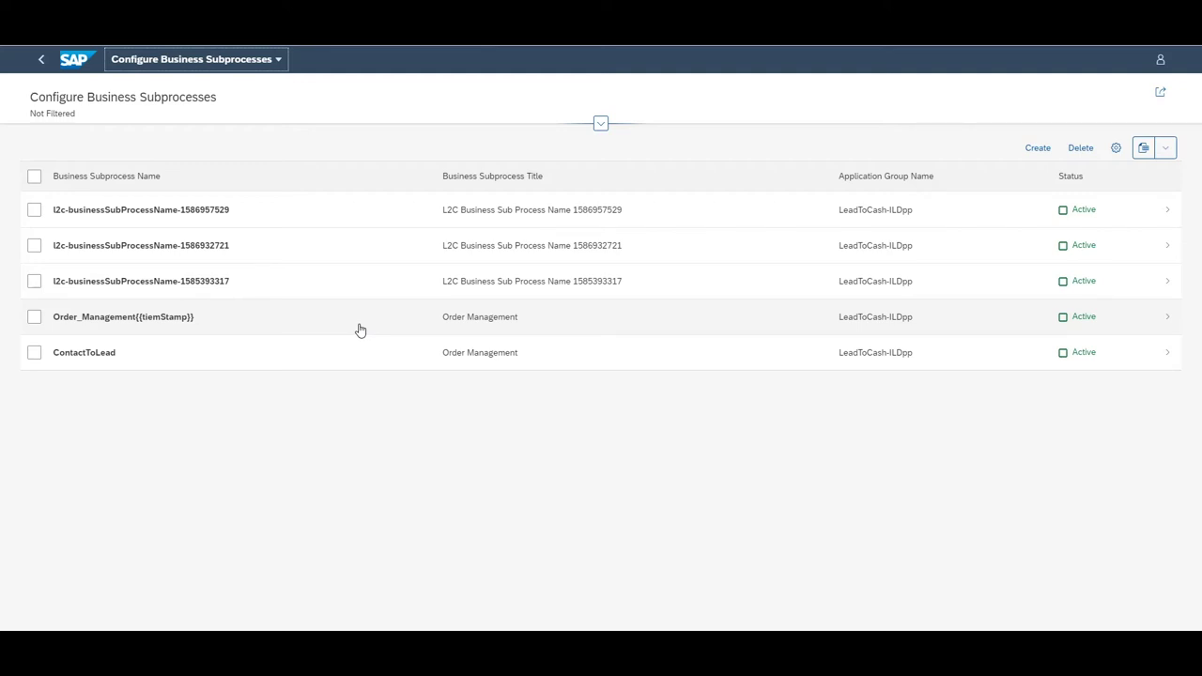
click(360, 330)
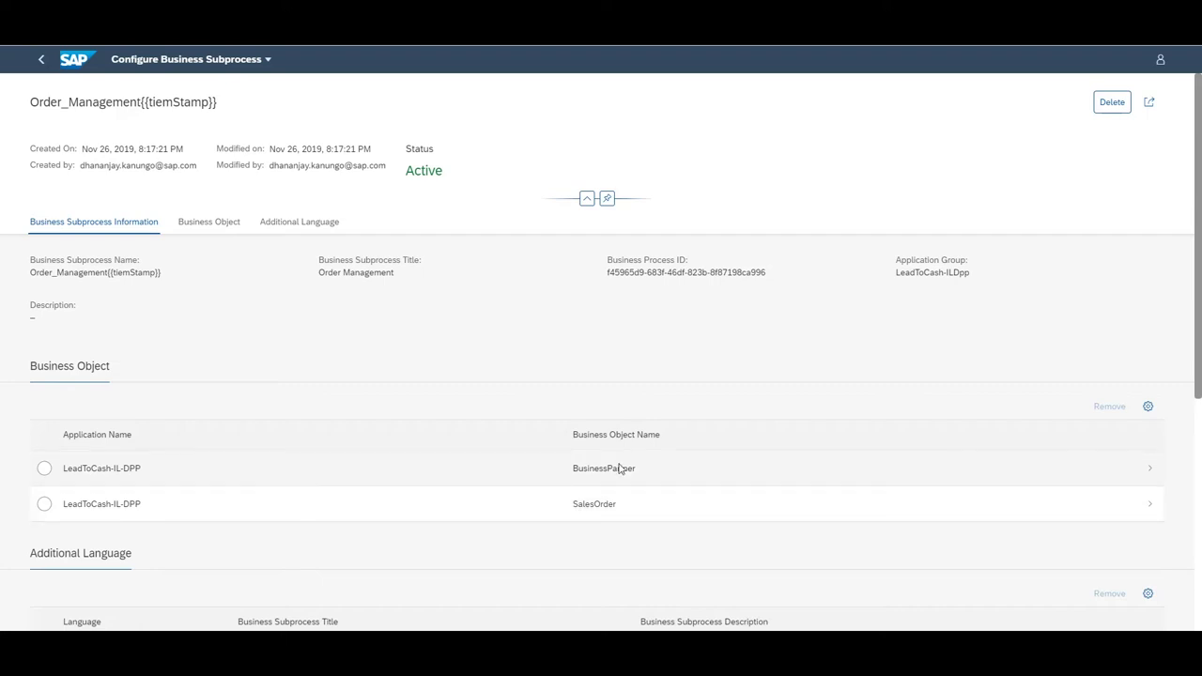
click(619, 468)
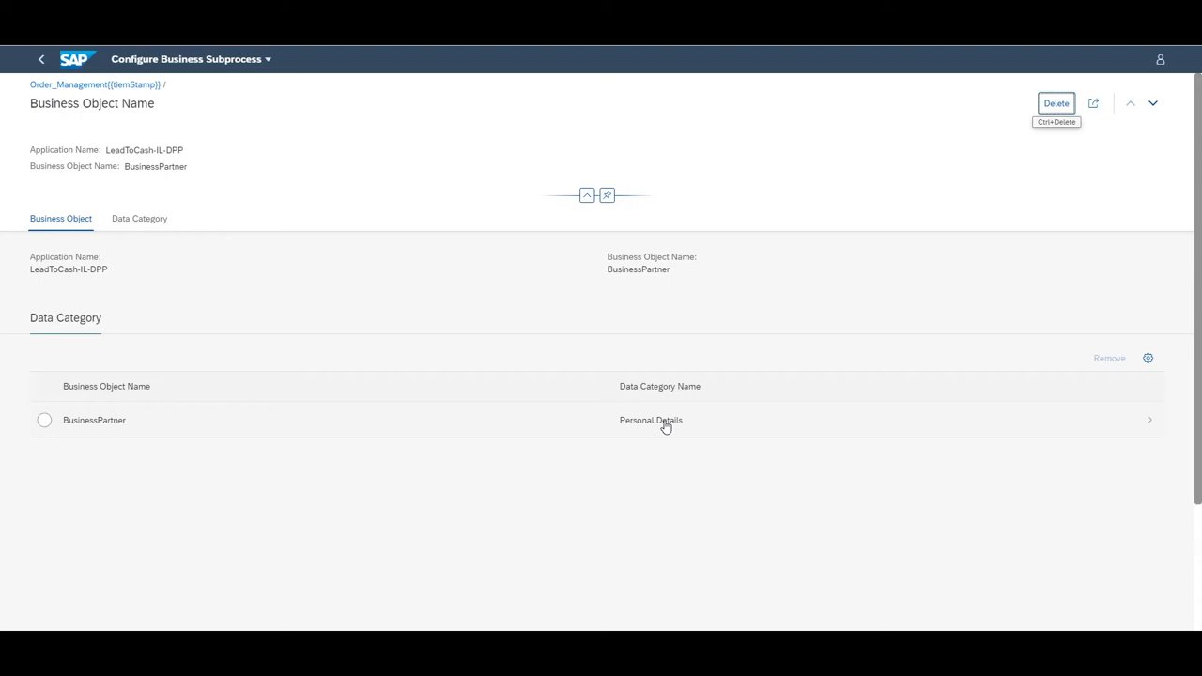
click(236, 62)
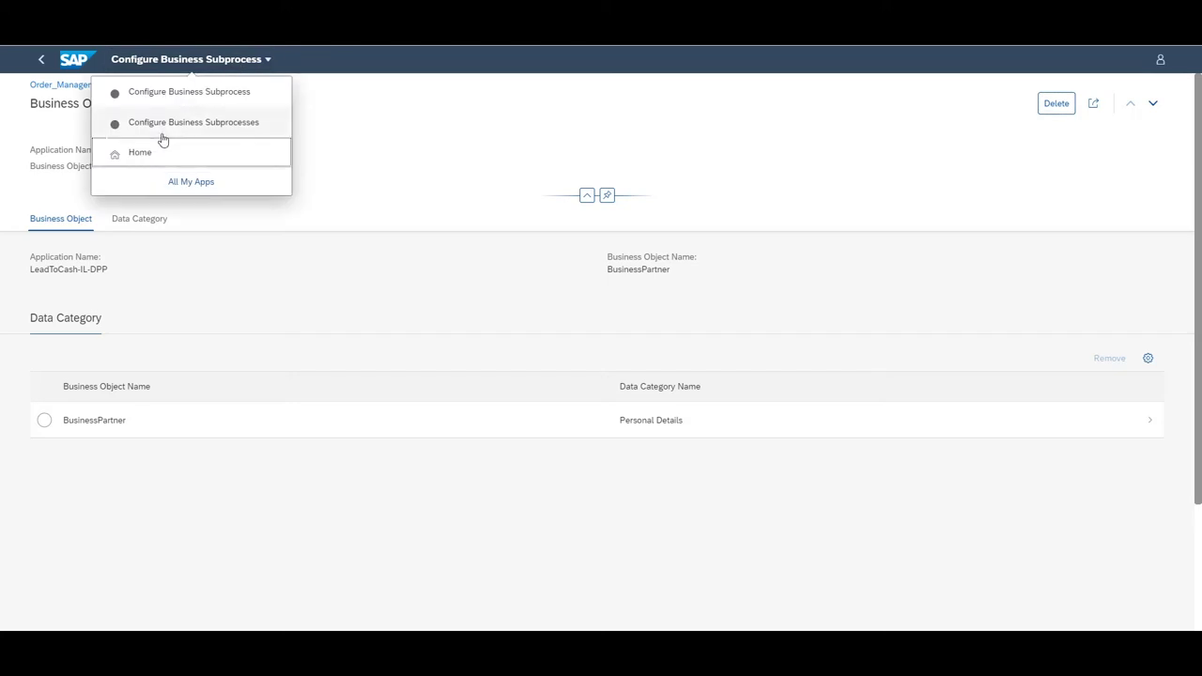
click(173, 155)
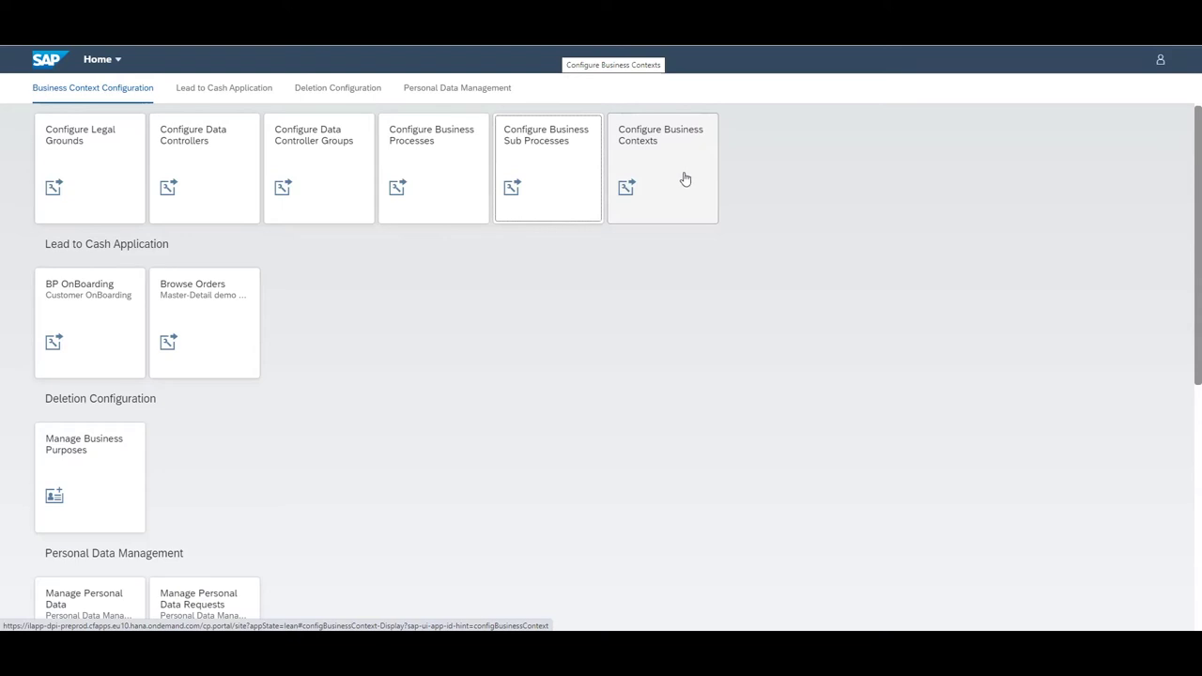
click(684, 177)
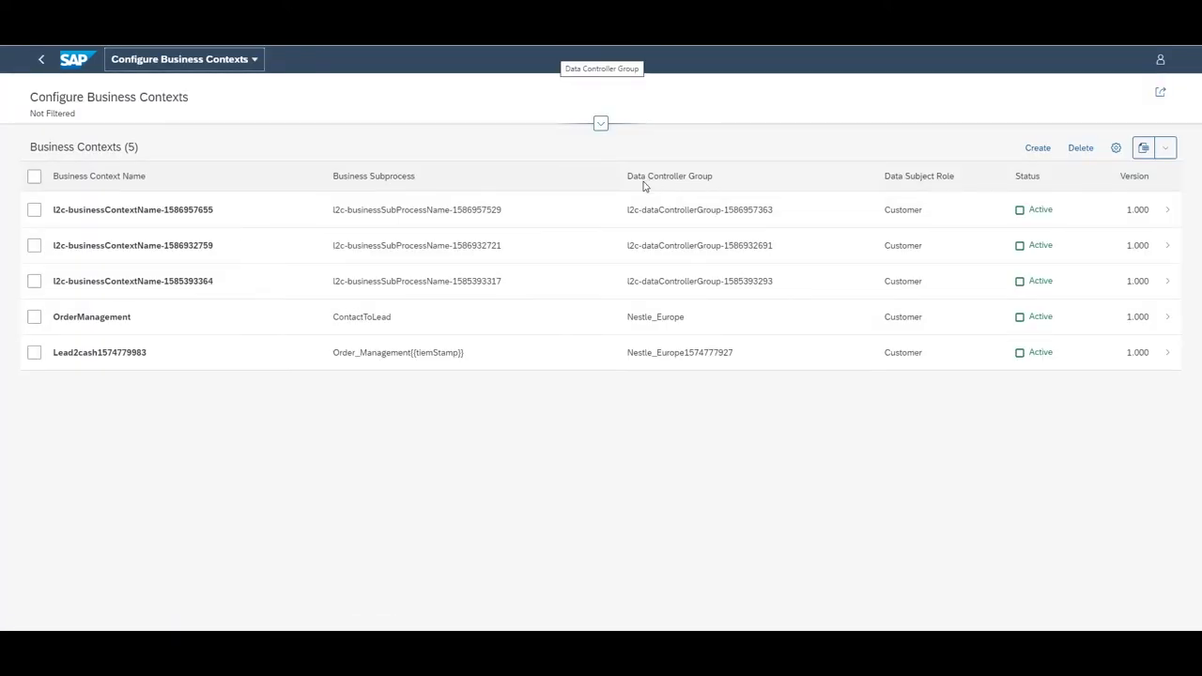
click(420, 368)
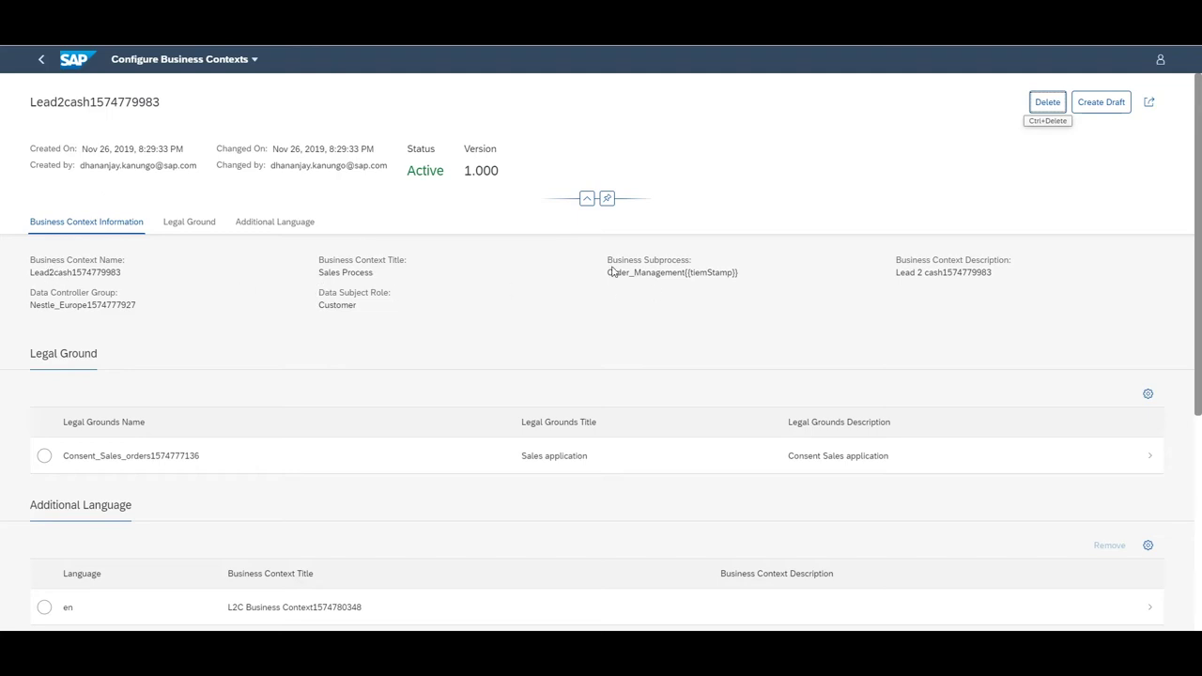
drag(606, 274, 685, 274)
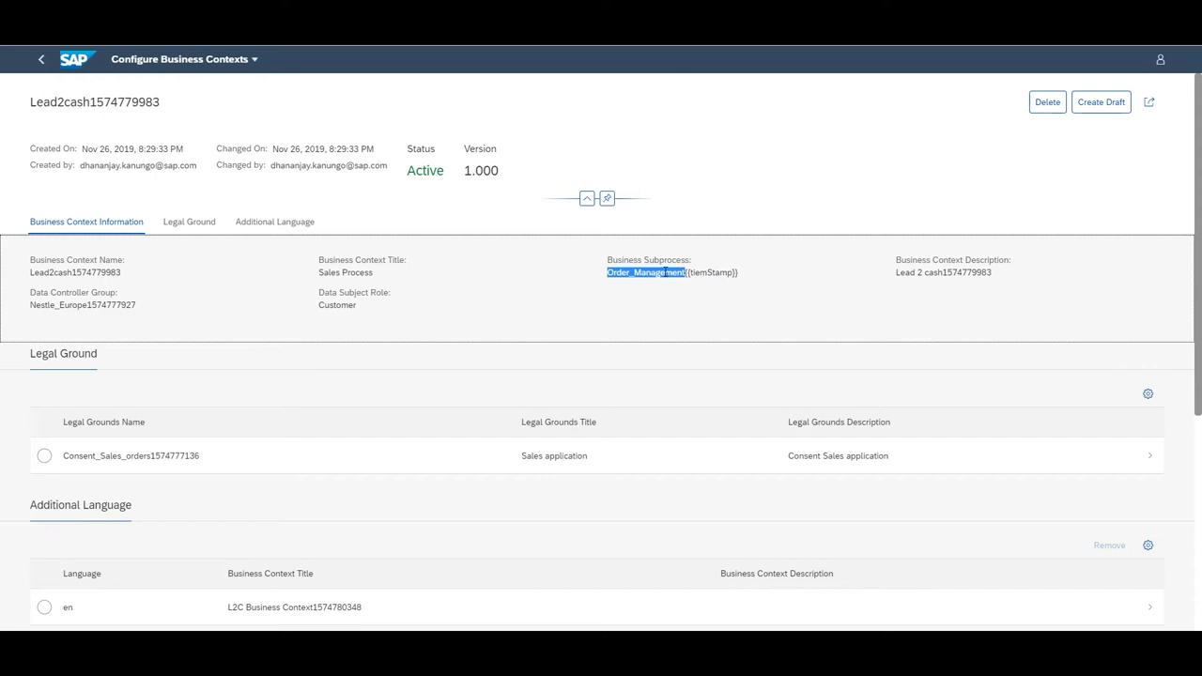
drag(30, 304, 91, 304)
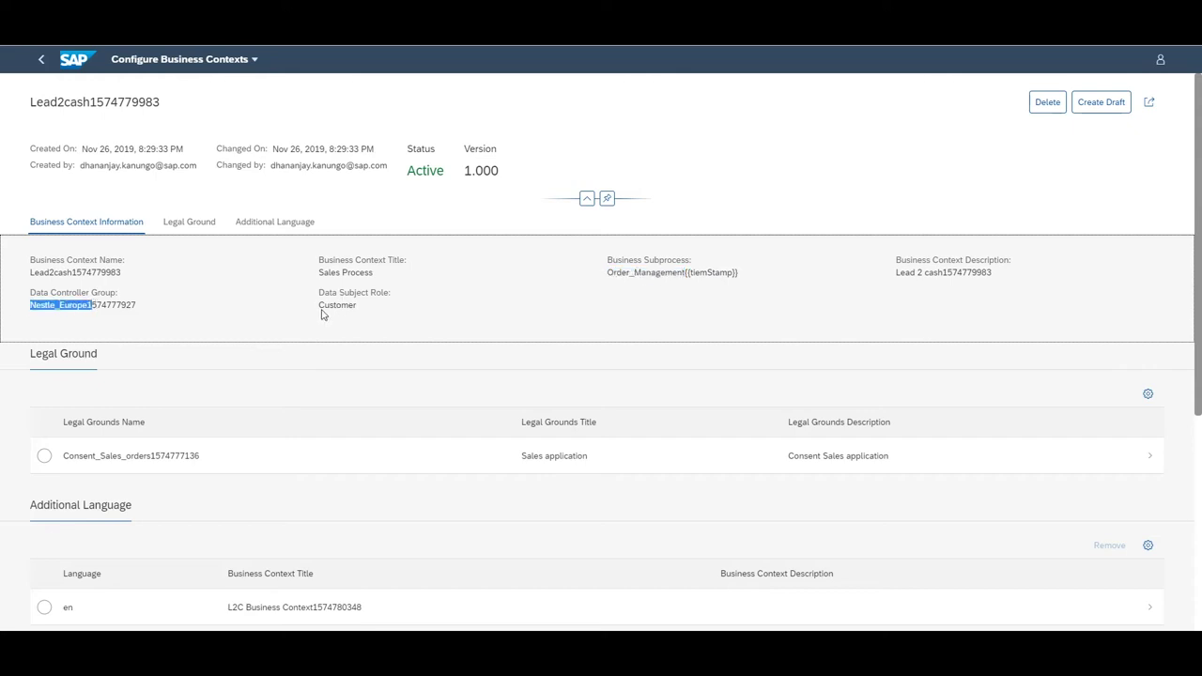
drag(319, 306, 368, 320)
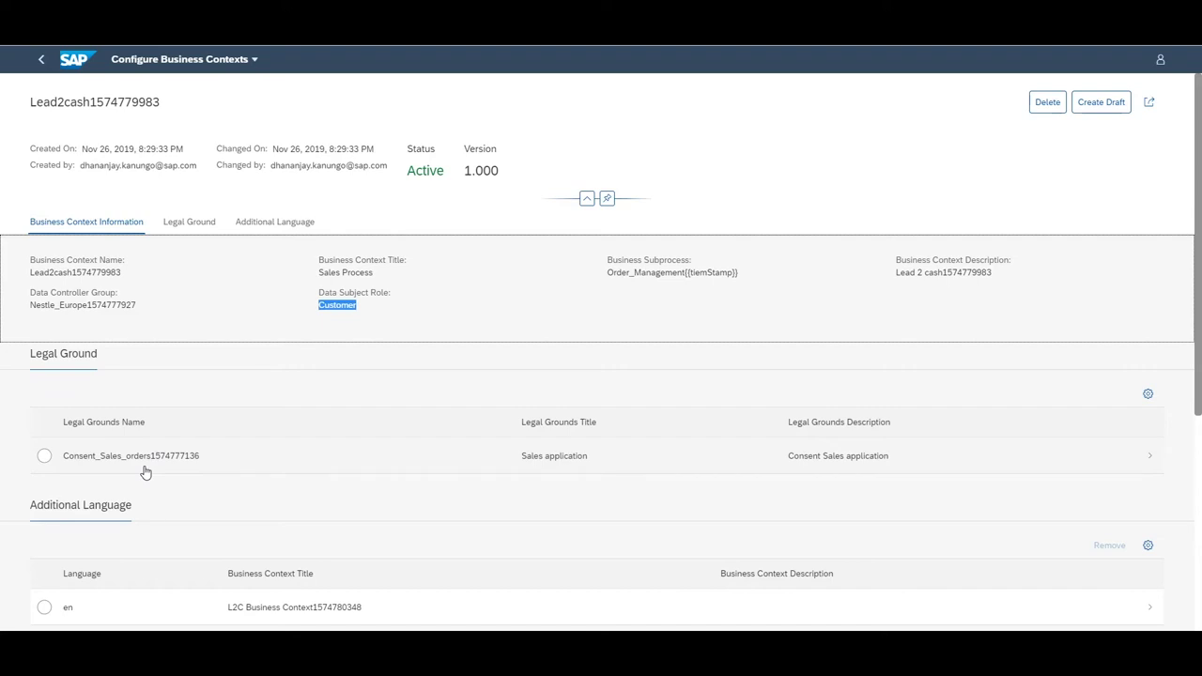
click(178, 58)
click(166, 122)
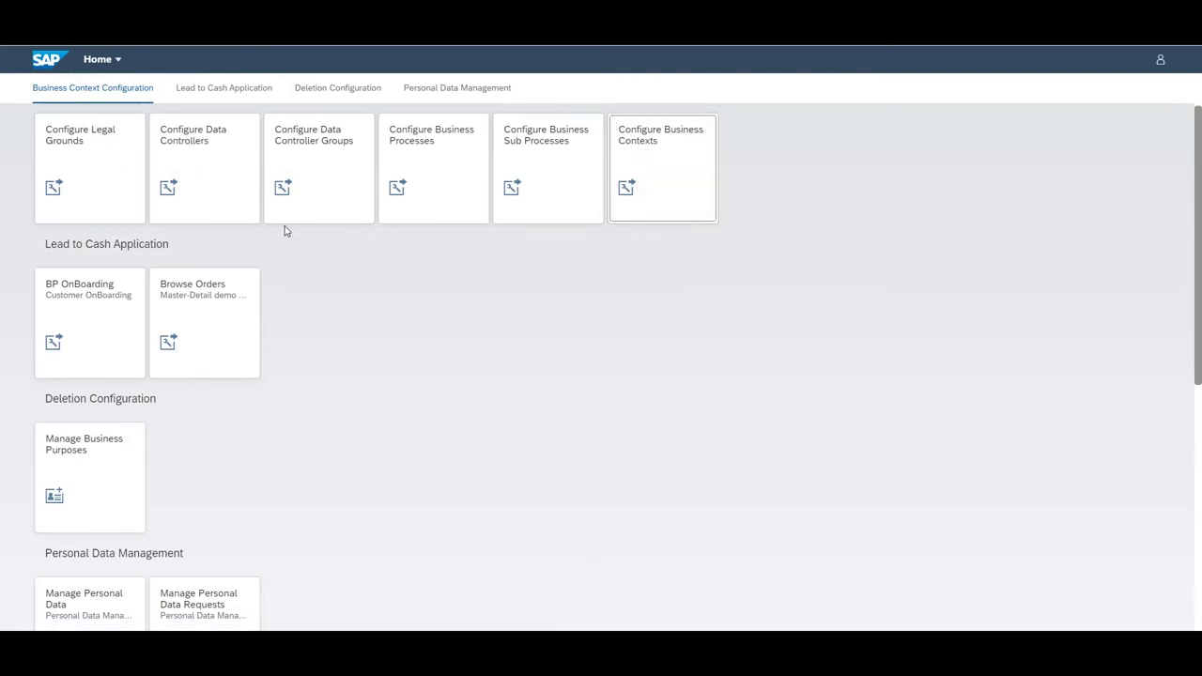
click(58, 218)
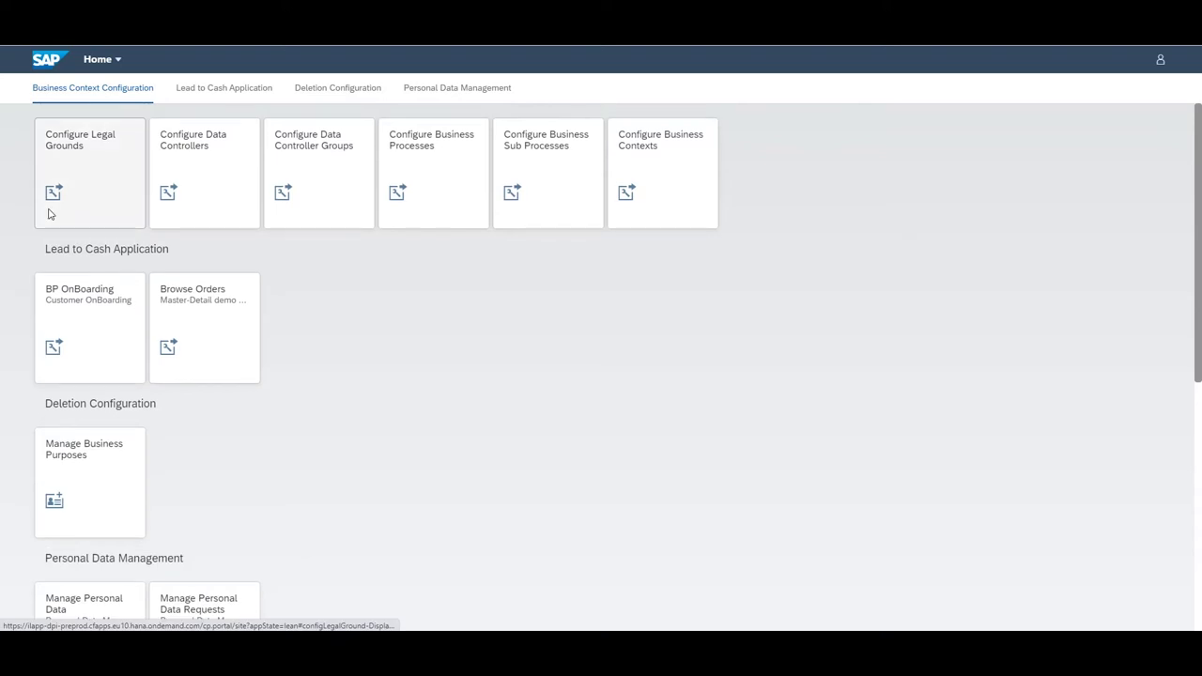
scroll(50, 214, up, 1)
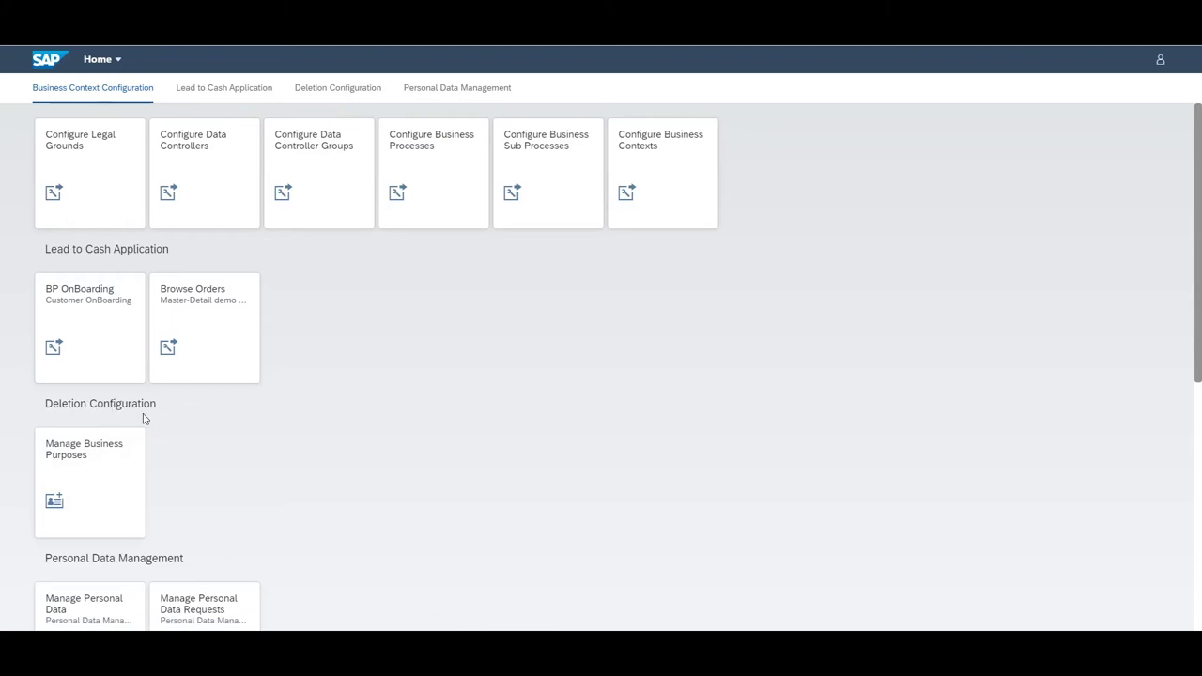
Open the Lead2Cash DE business purpose and highlight its Lead2Cash group and Customer role values
click(104, 482)
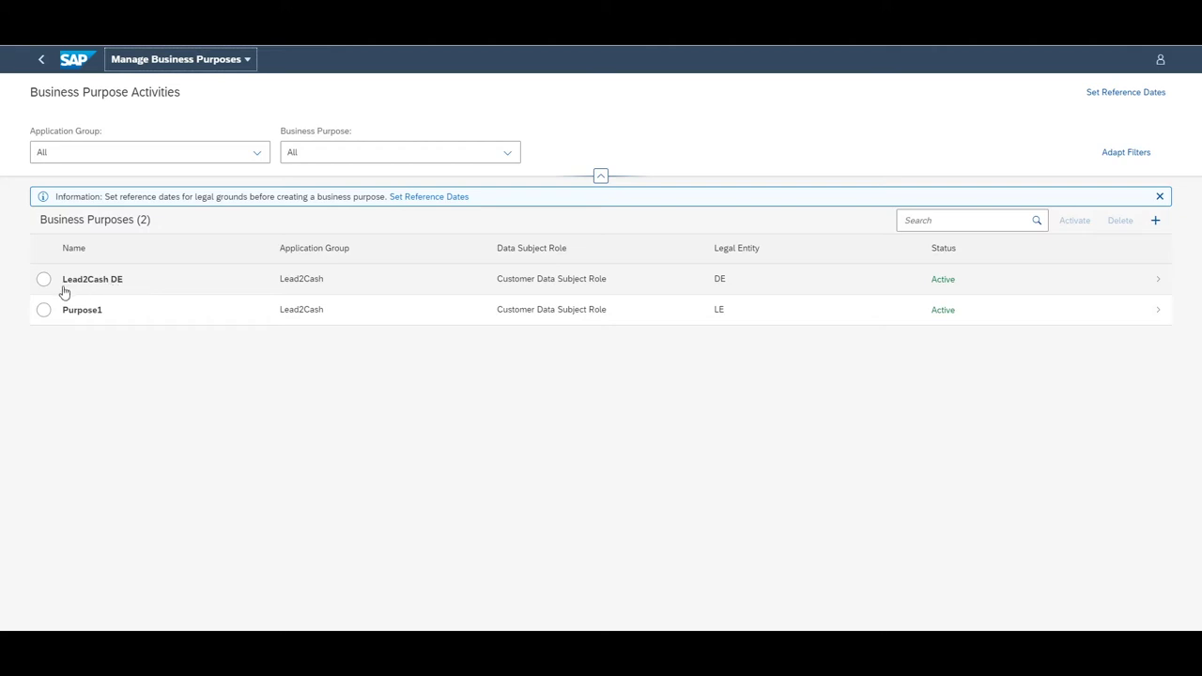
click(113, 286)
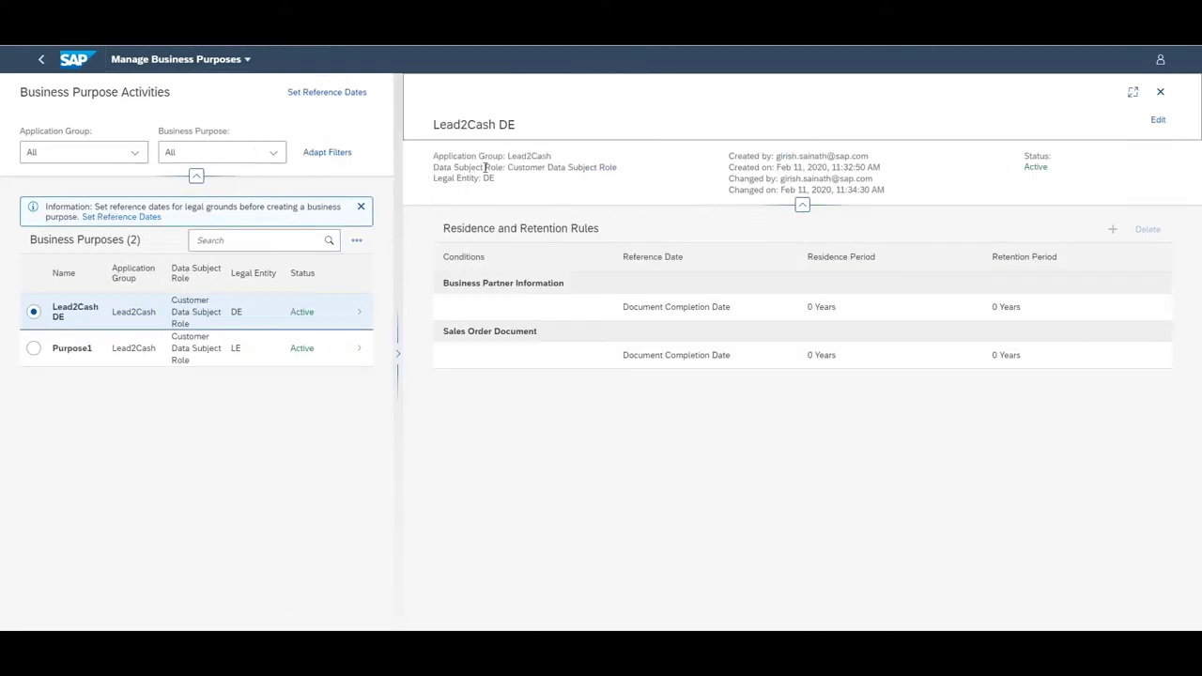
drag(507, 155, 555, 158)
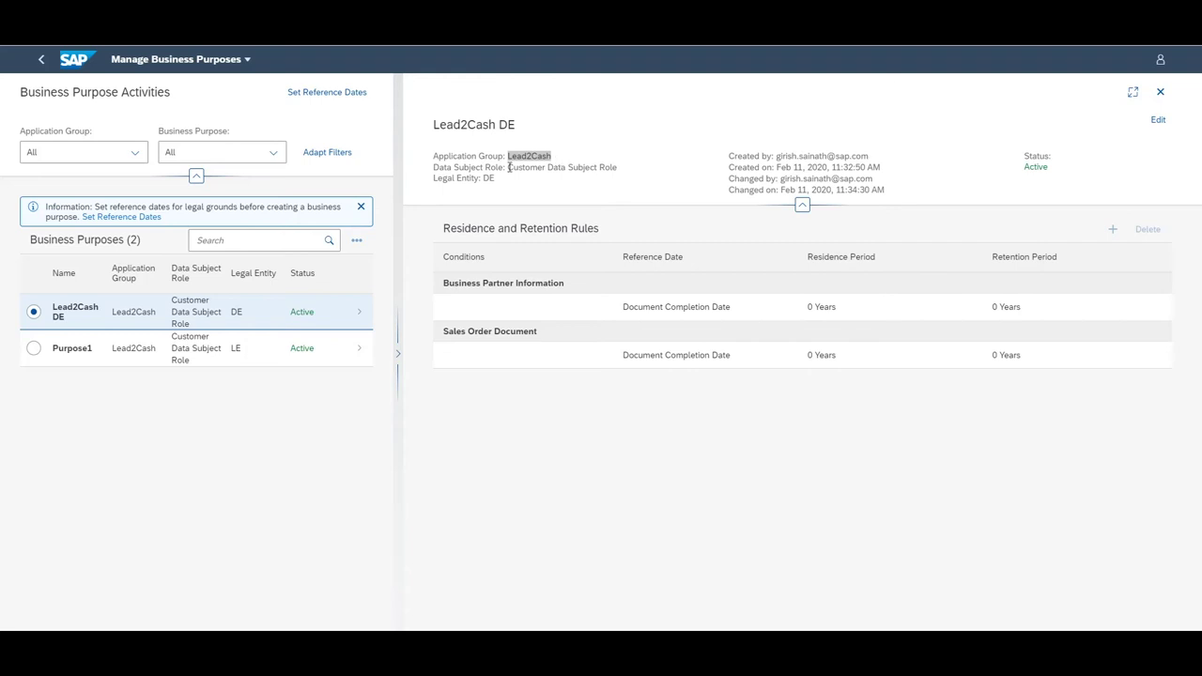
drag(508, 168, 622, 171)
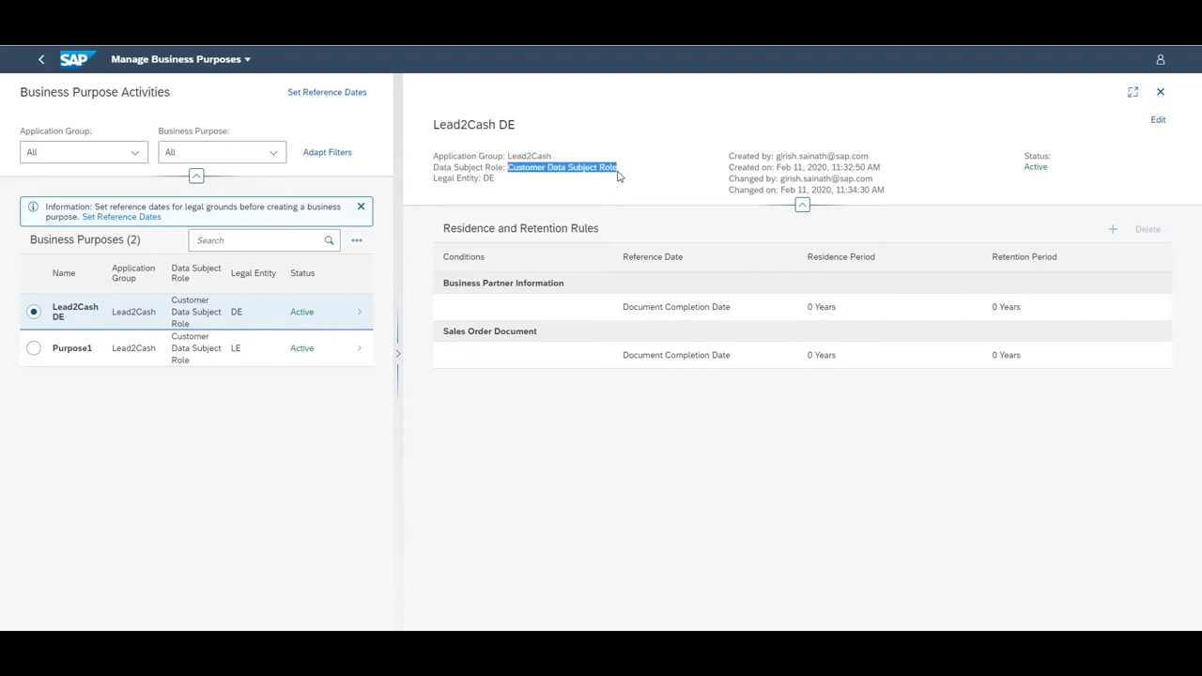
Highlight legal entity DE and the Business Partner Information and Sales Order Document rule conditions
click(493, 191)
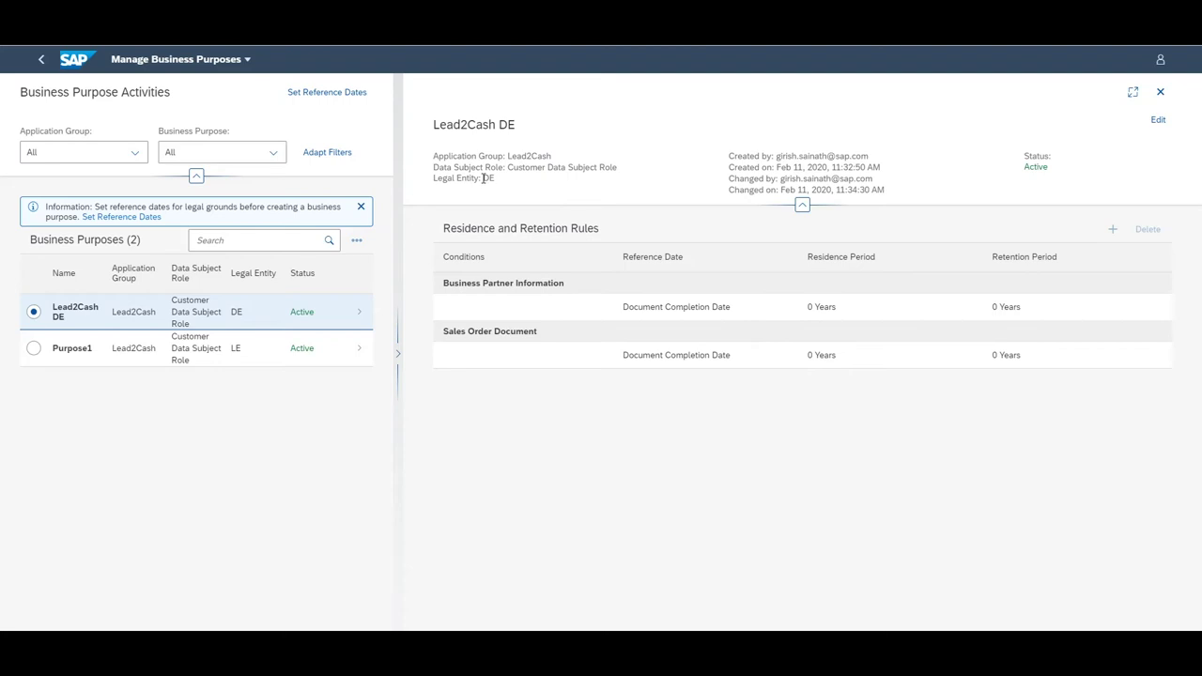
drag(483, 178, 501, 184)
click(500, 270)
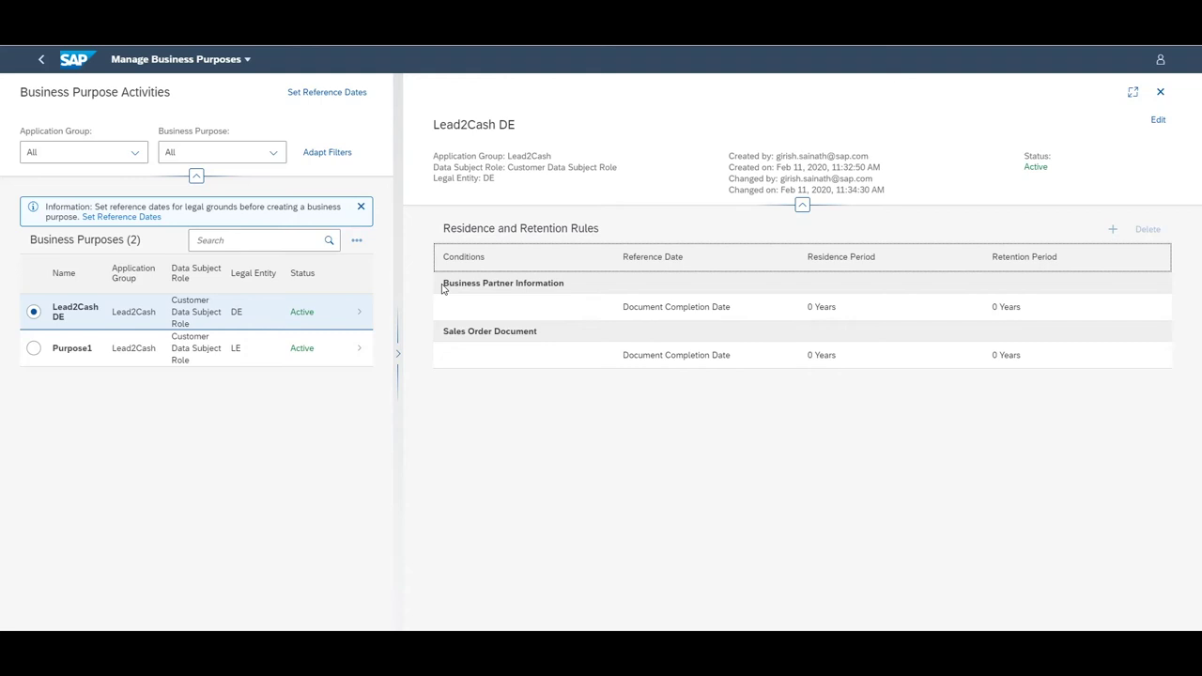
drag(443, 287, 515, 286)
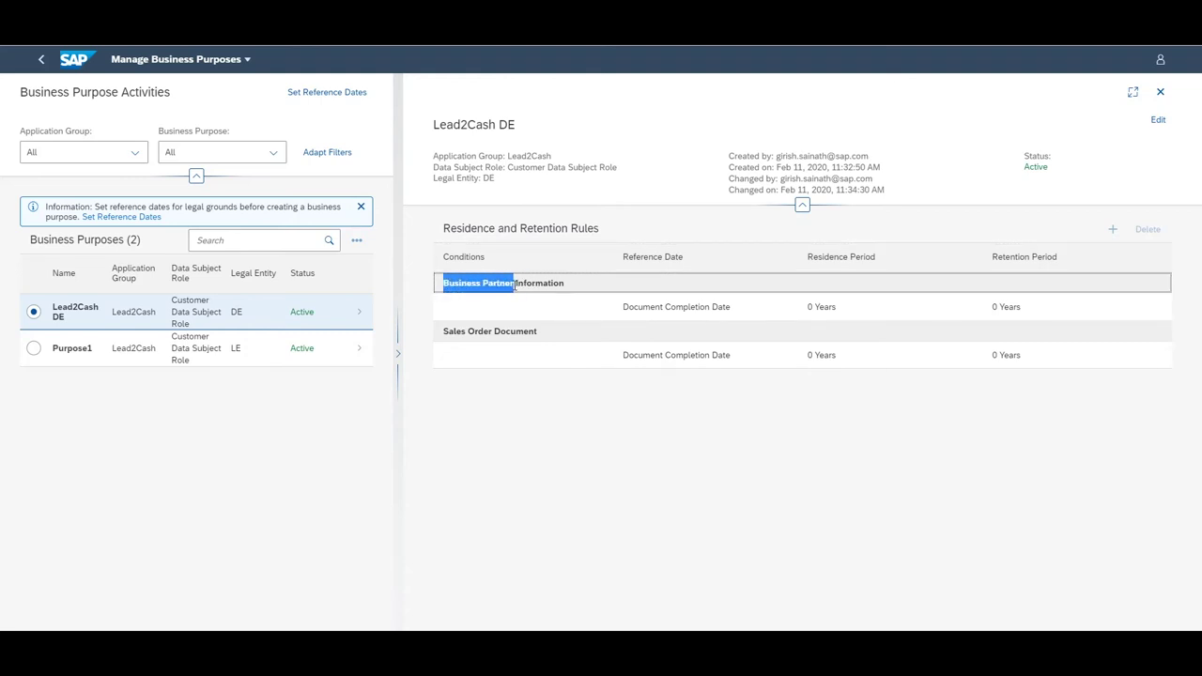
click(502, 333)
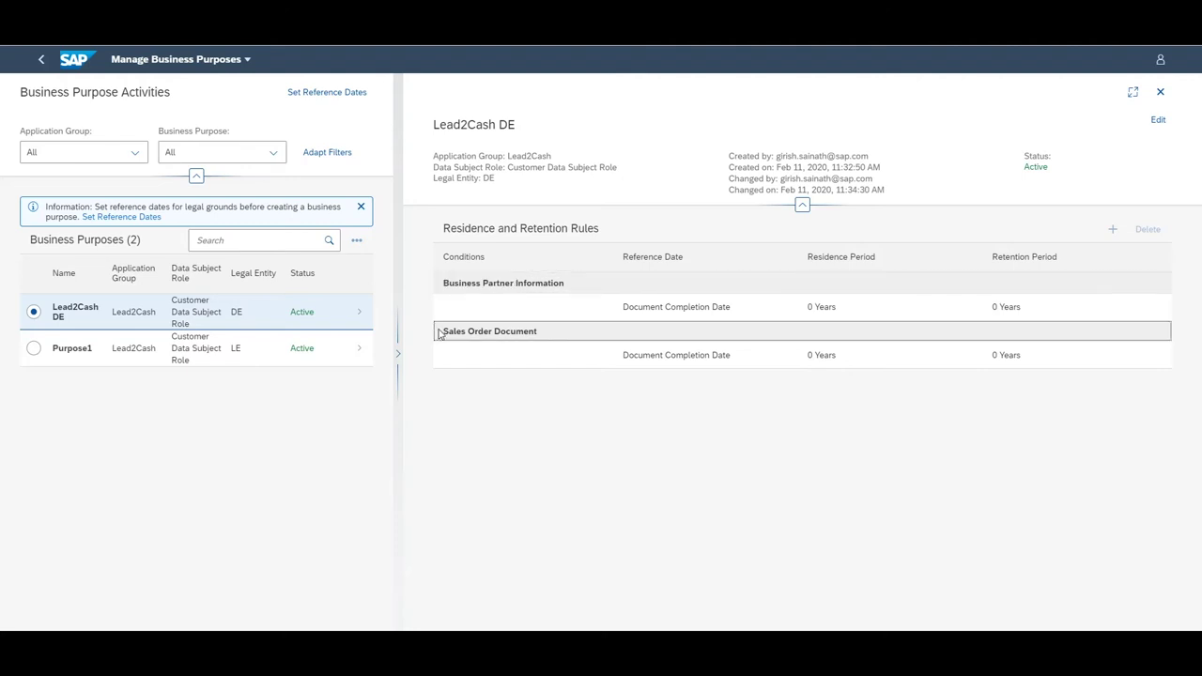
drag(445, 332, 492, 331)
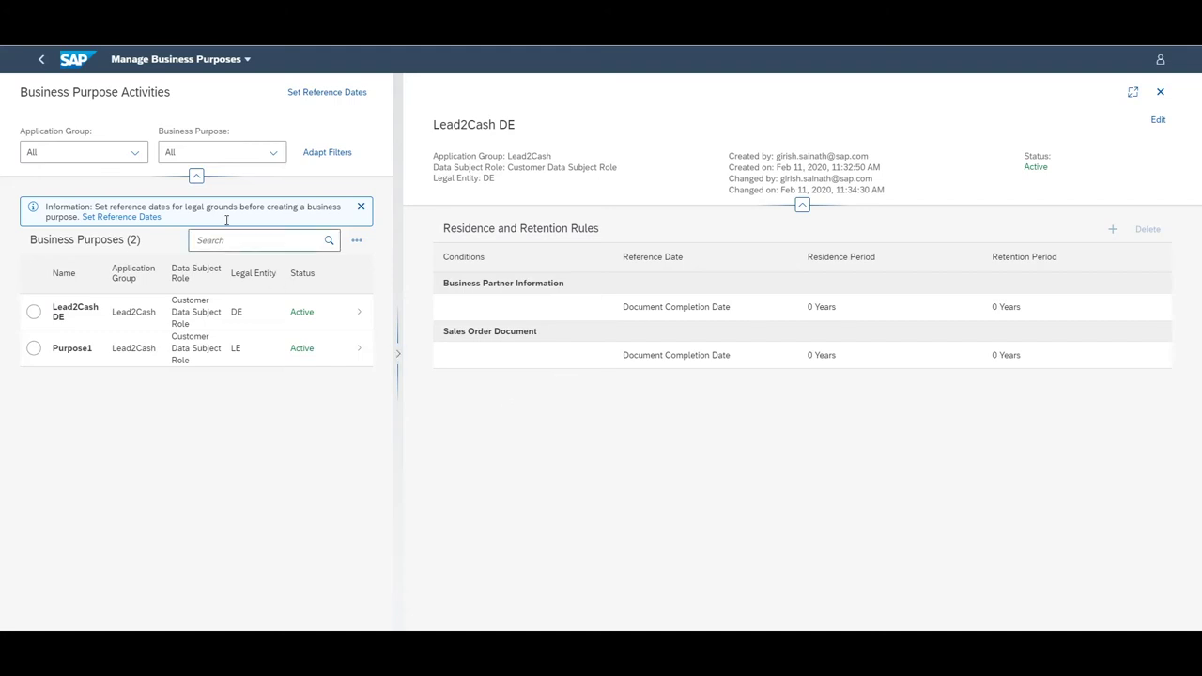
click(203, 59)
Go back to the launchpad Home page showing the Lead to Cash Application tiles
click(176, 98)
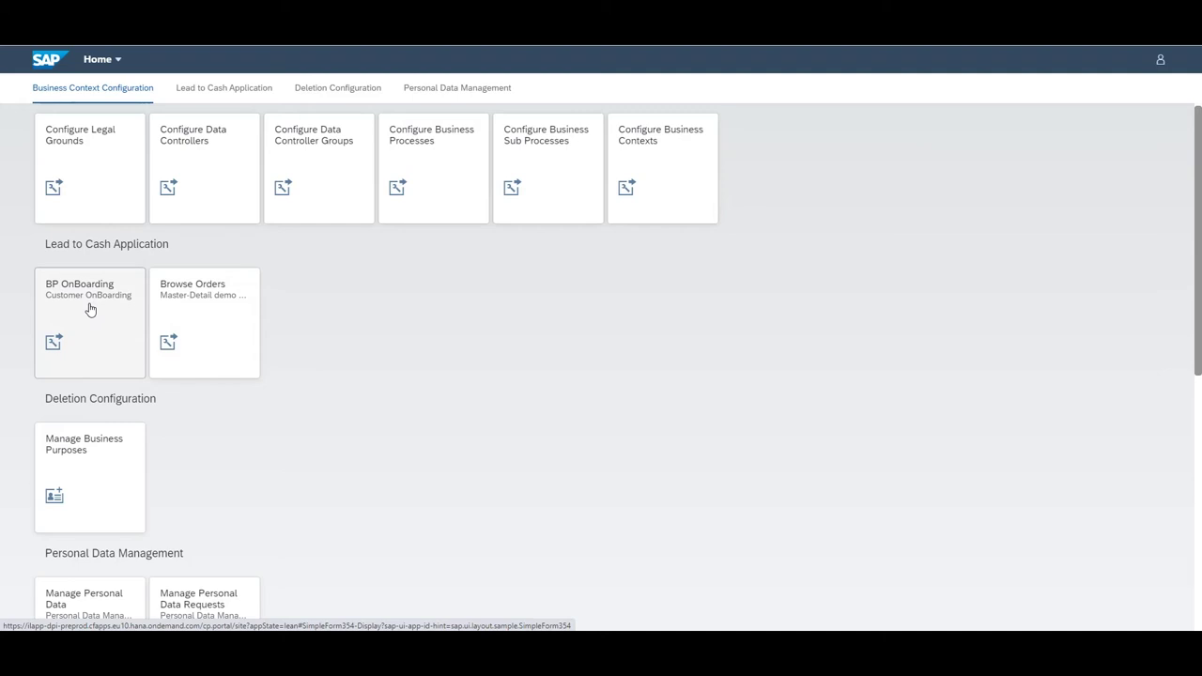
In BP OnBoarding, enter the customer's first name, last name, address, phone number and e-mail
click(90, 309)
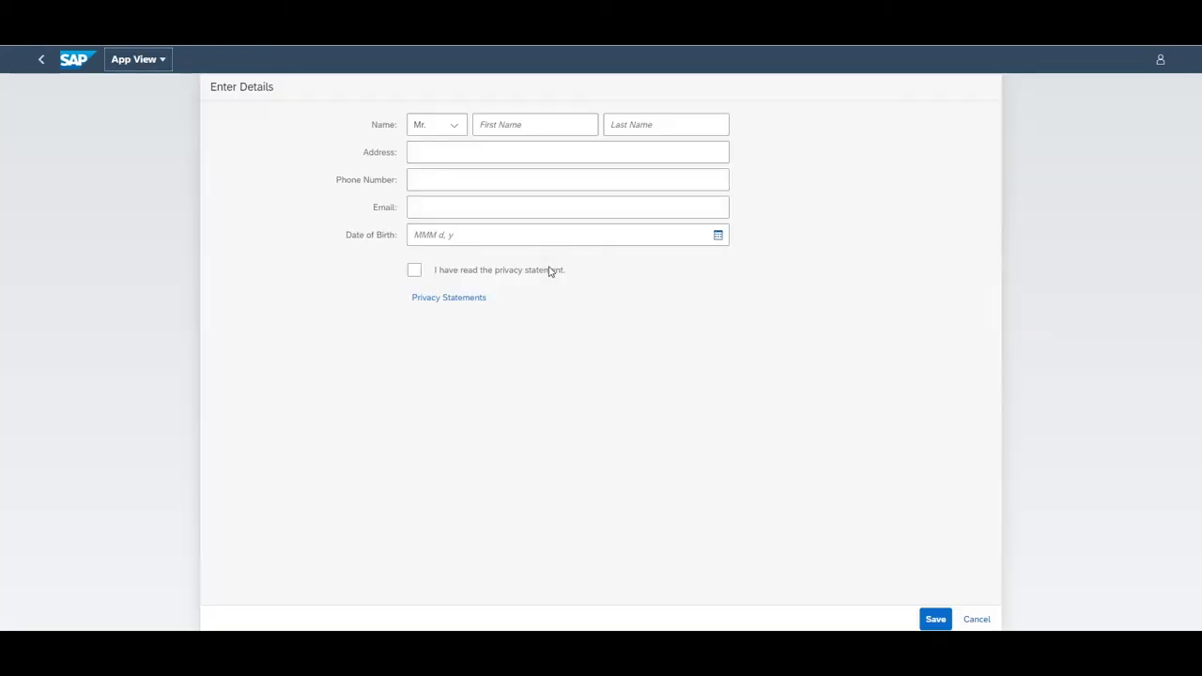
click(536, 124)
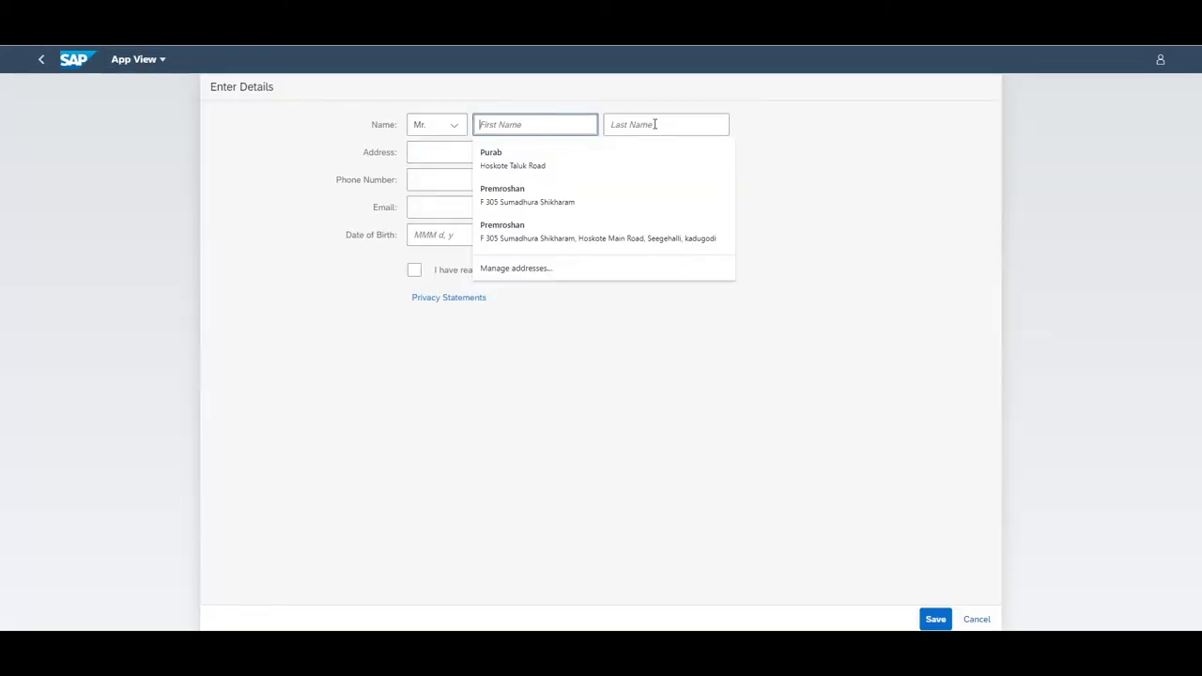
click(416, 152)
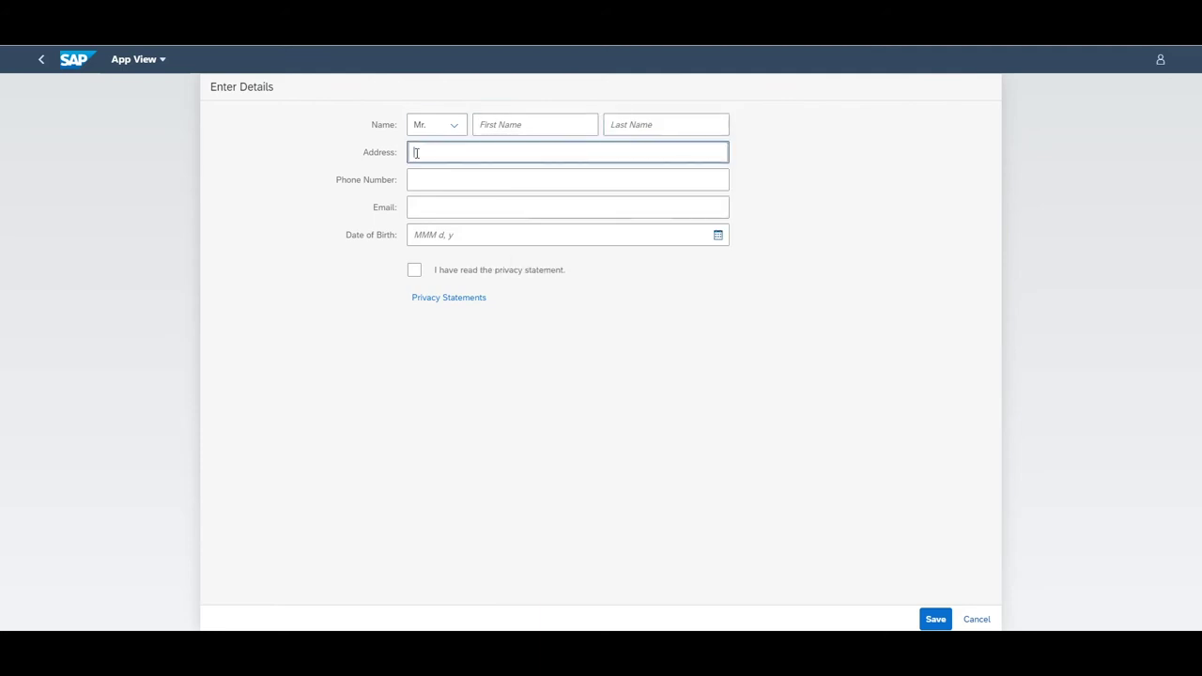
click(341, 269)
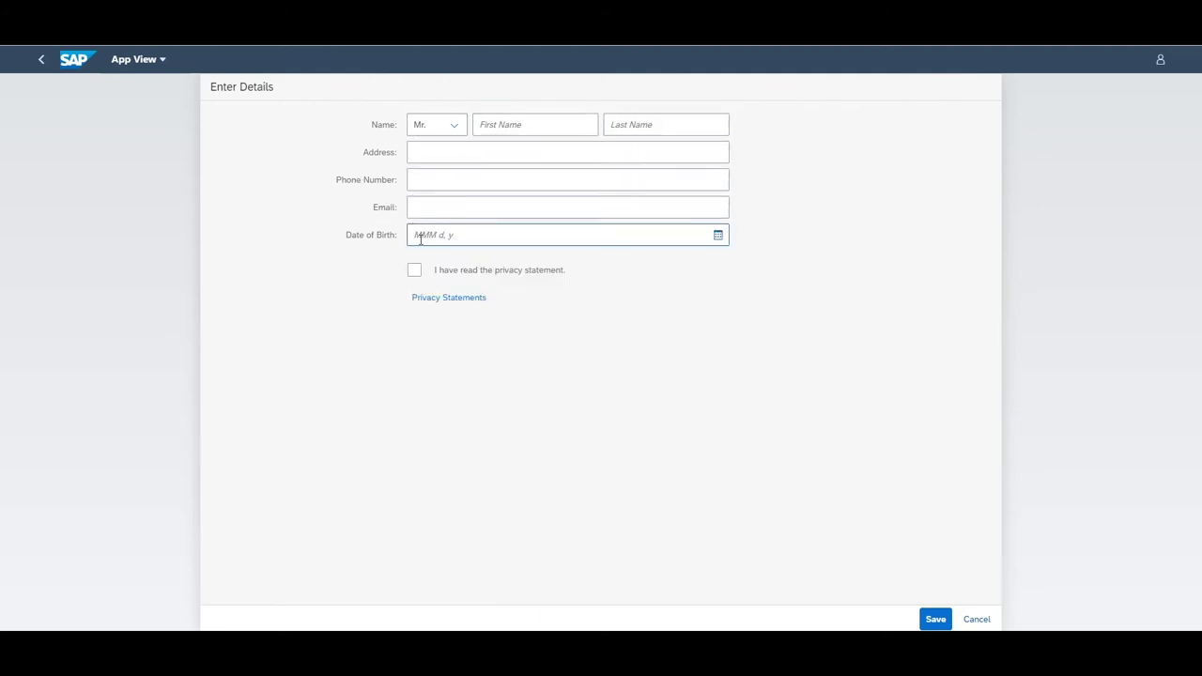
click(509, 124)
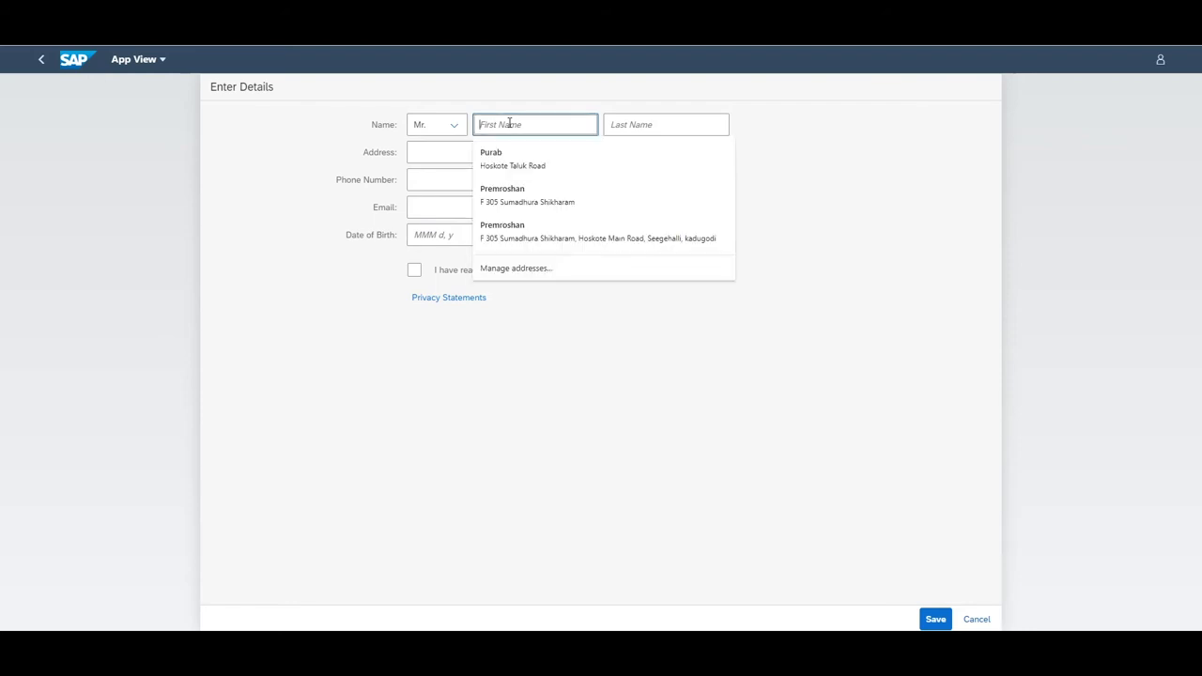
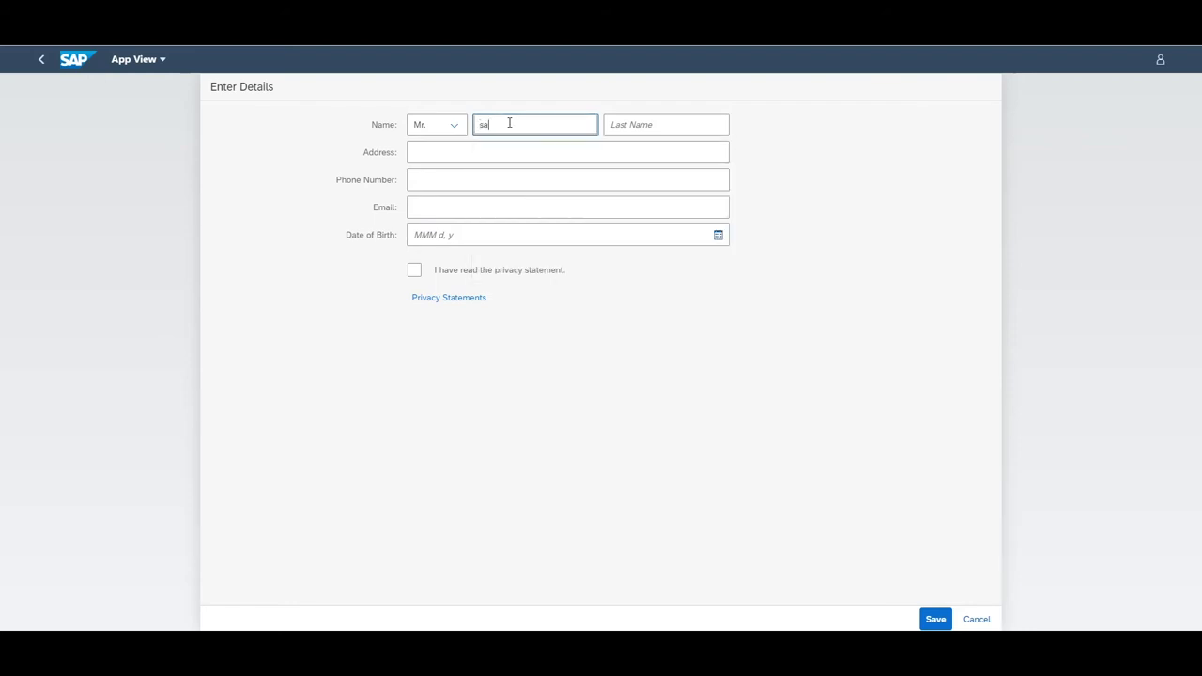
key(Tab)
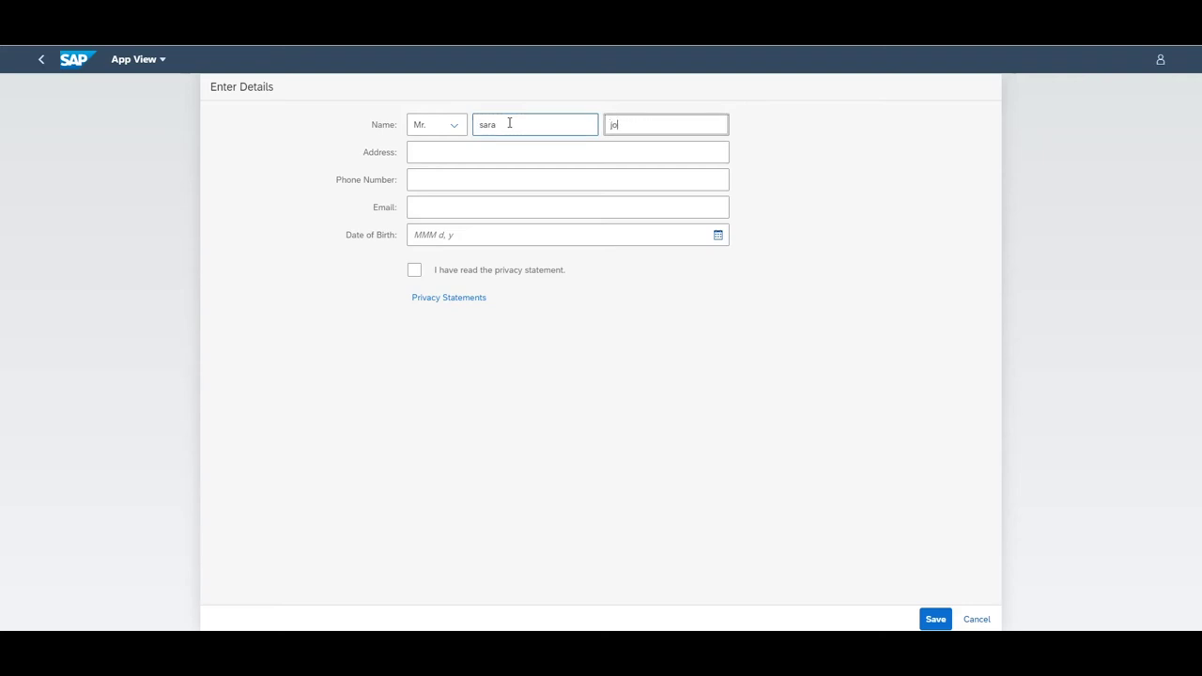
key(Tab)
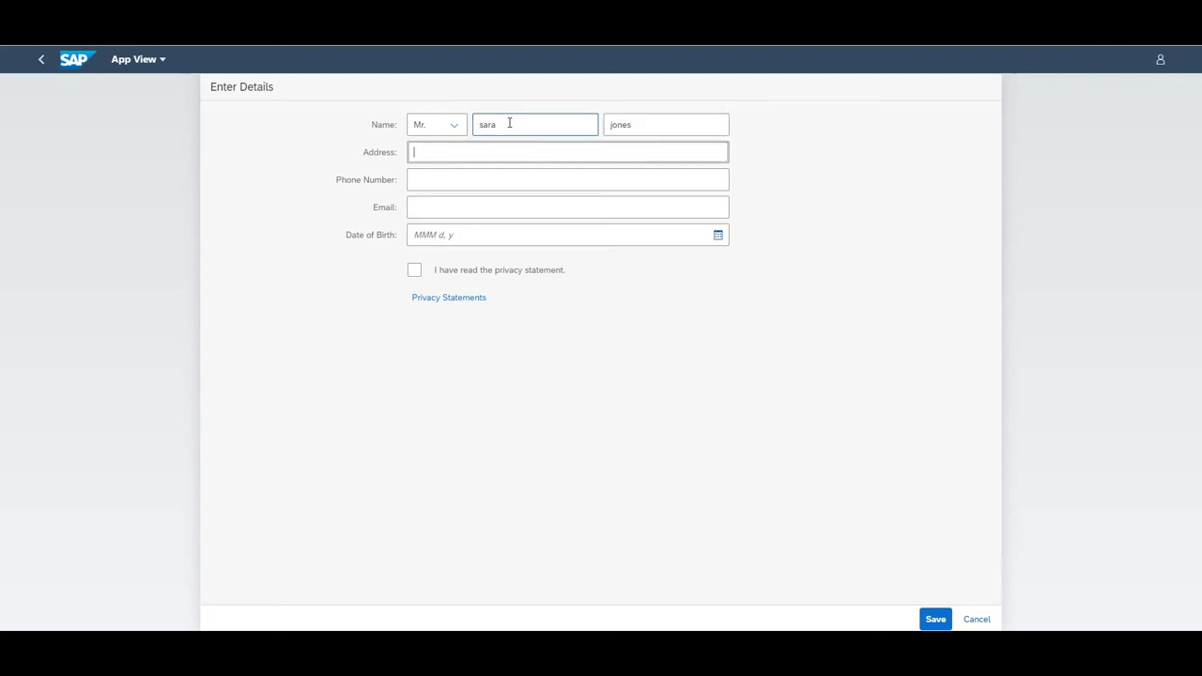
text(sap)
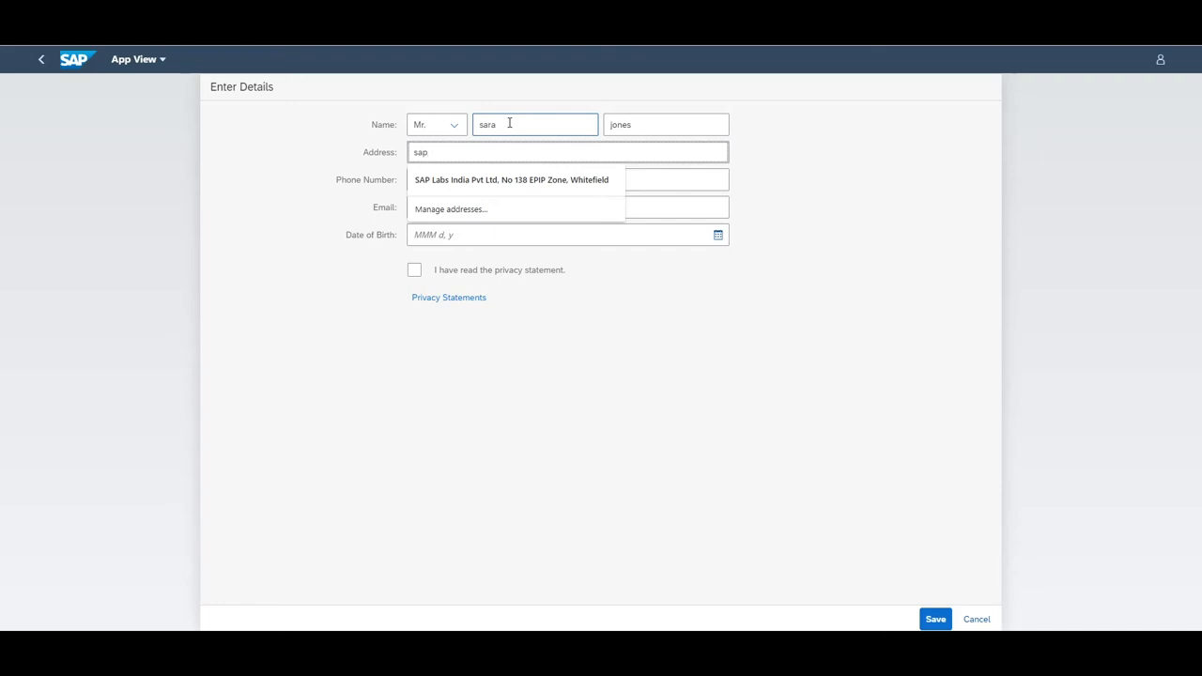
key(Tab)
text(1234)
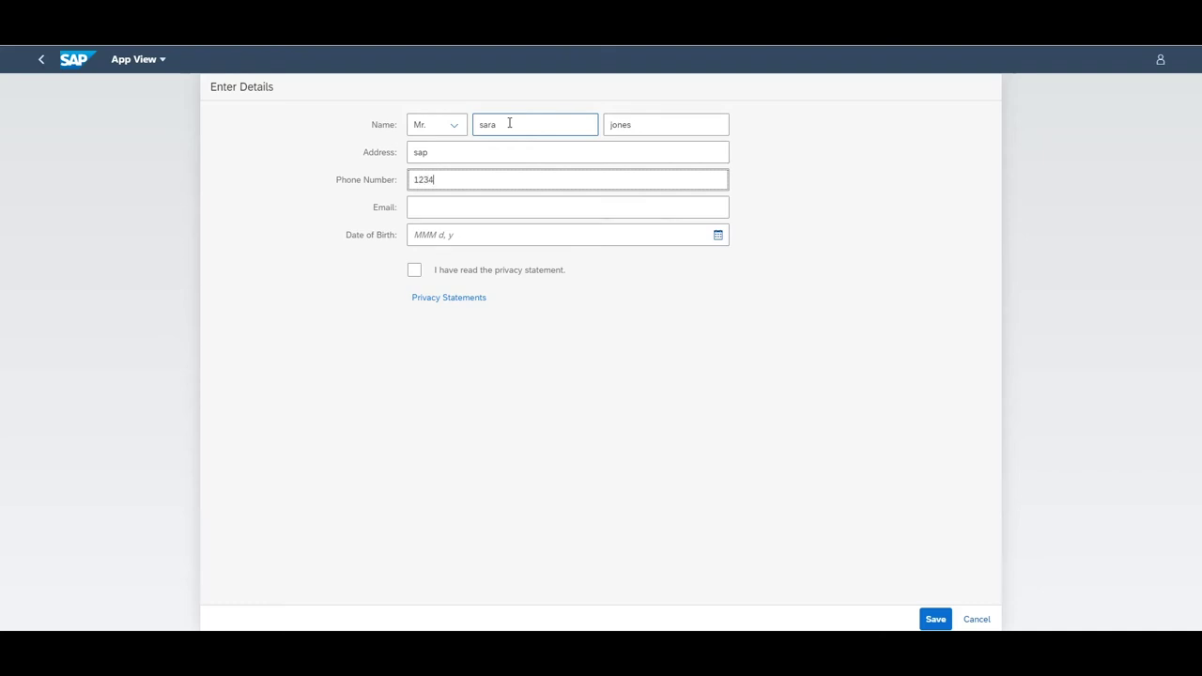
key(Tab)
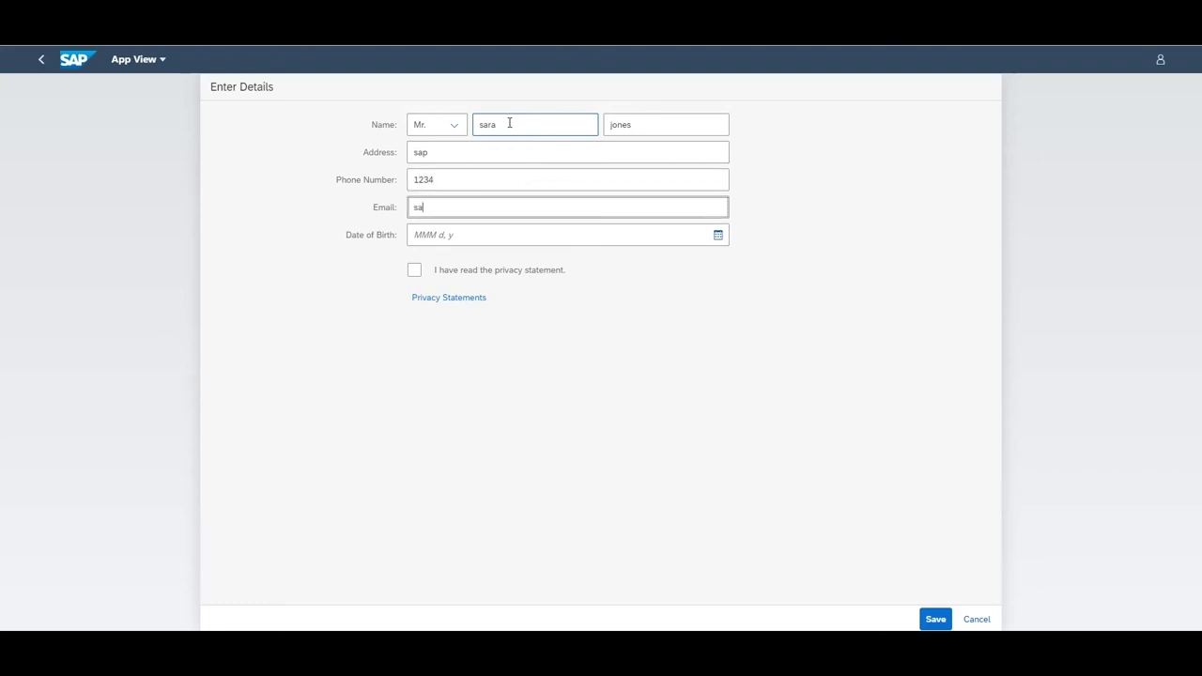
key(Tab)
Set the customer's date of birth to Oct 1, 1990 in the date picker
click(718, 242)
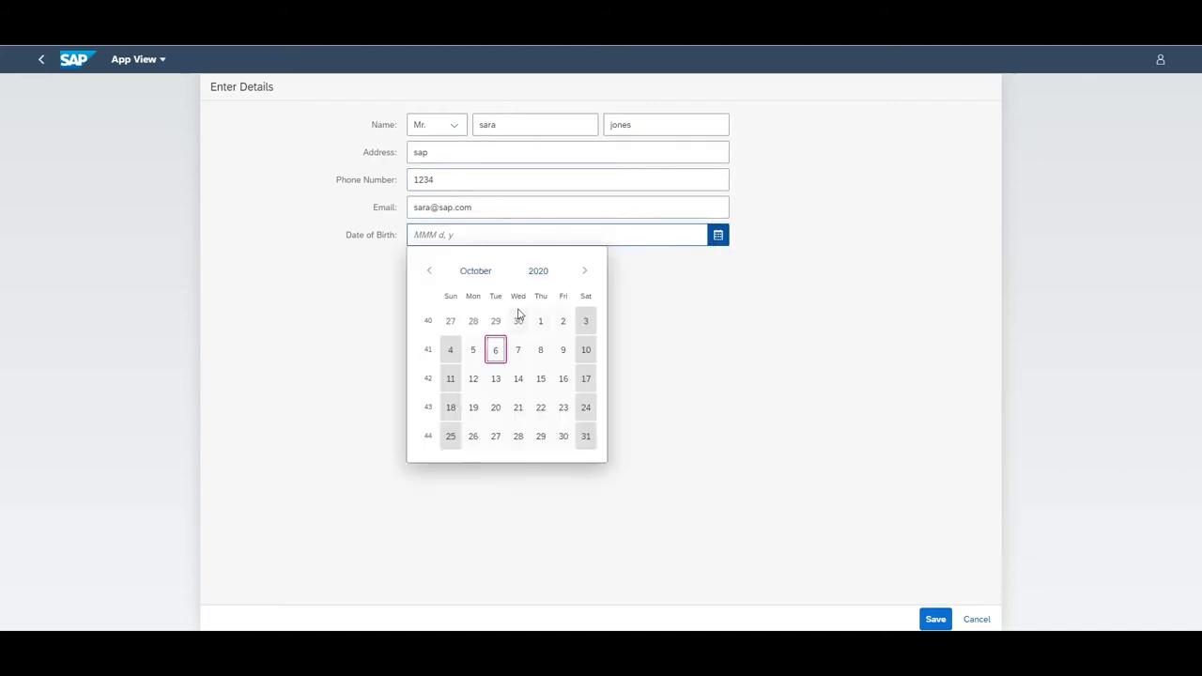
click(538, 270)
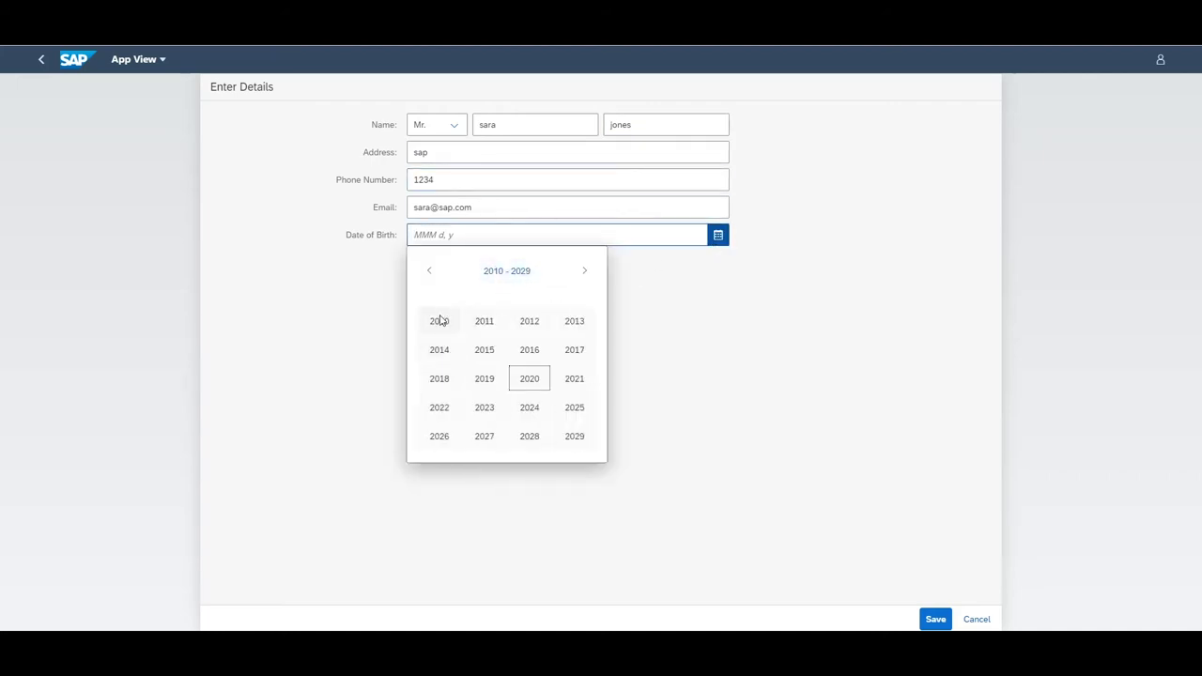
click(429, 271)
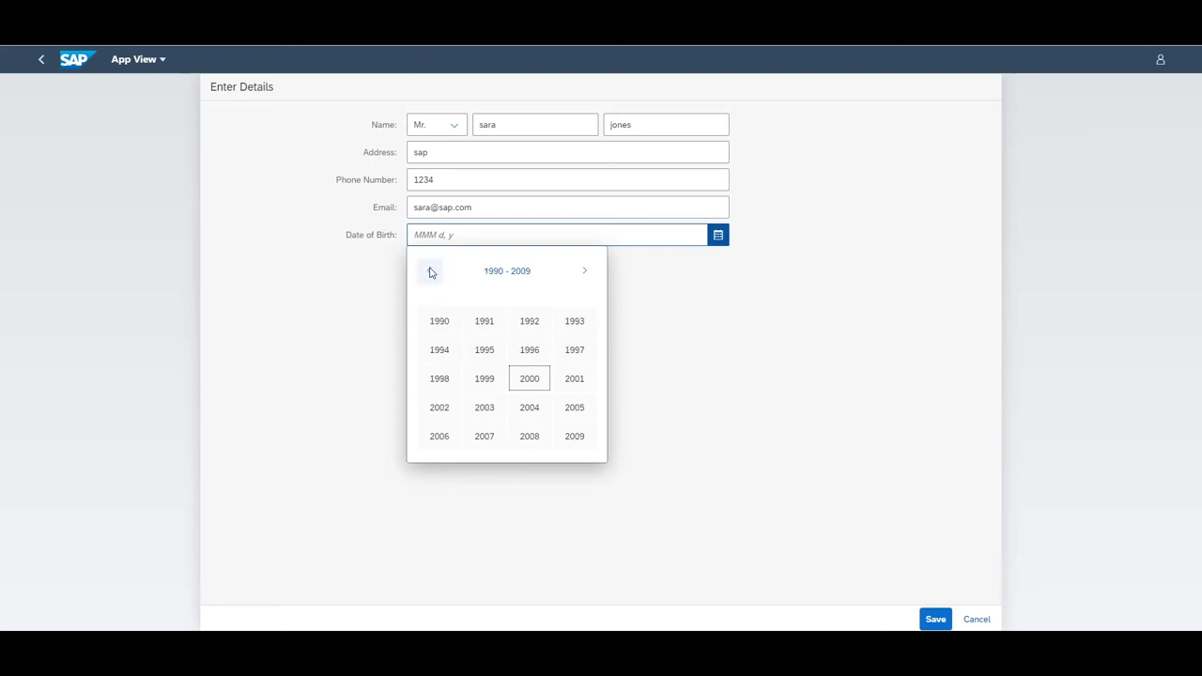
click(442, 323)
click(475, 323)
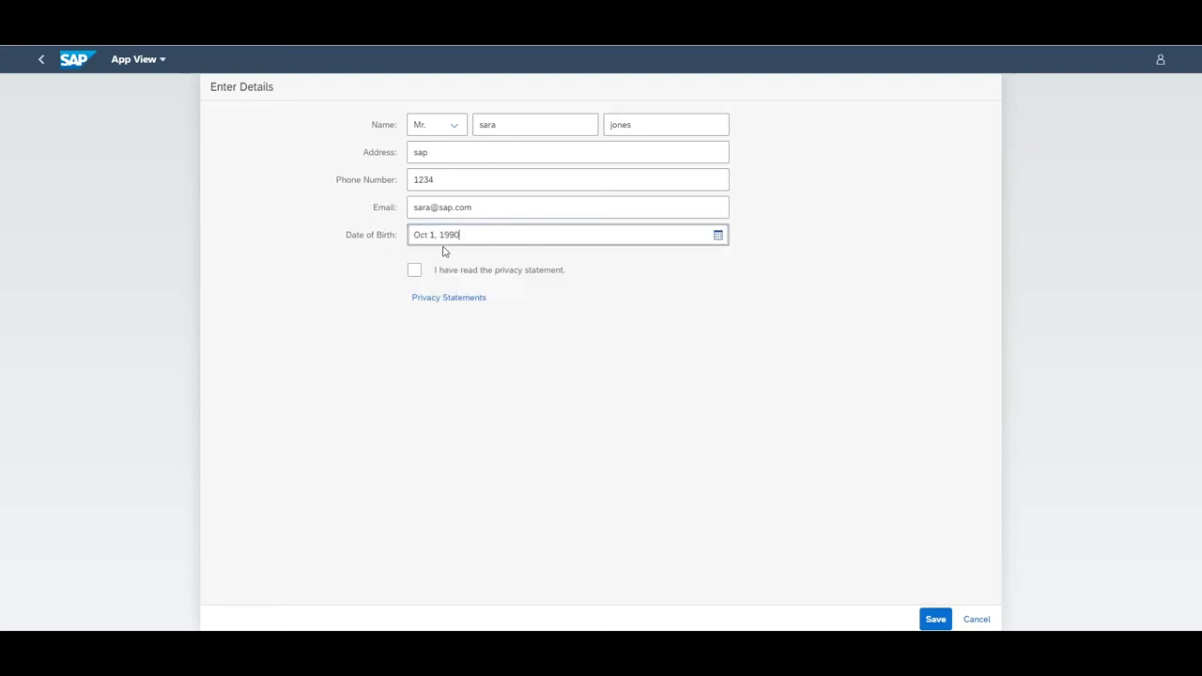
click(433, 300)
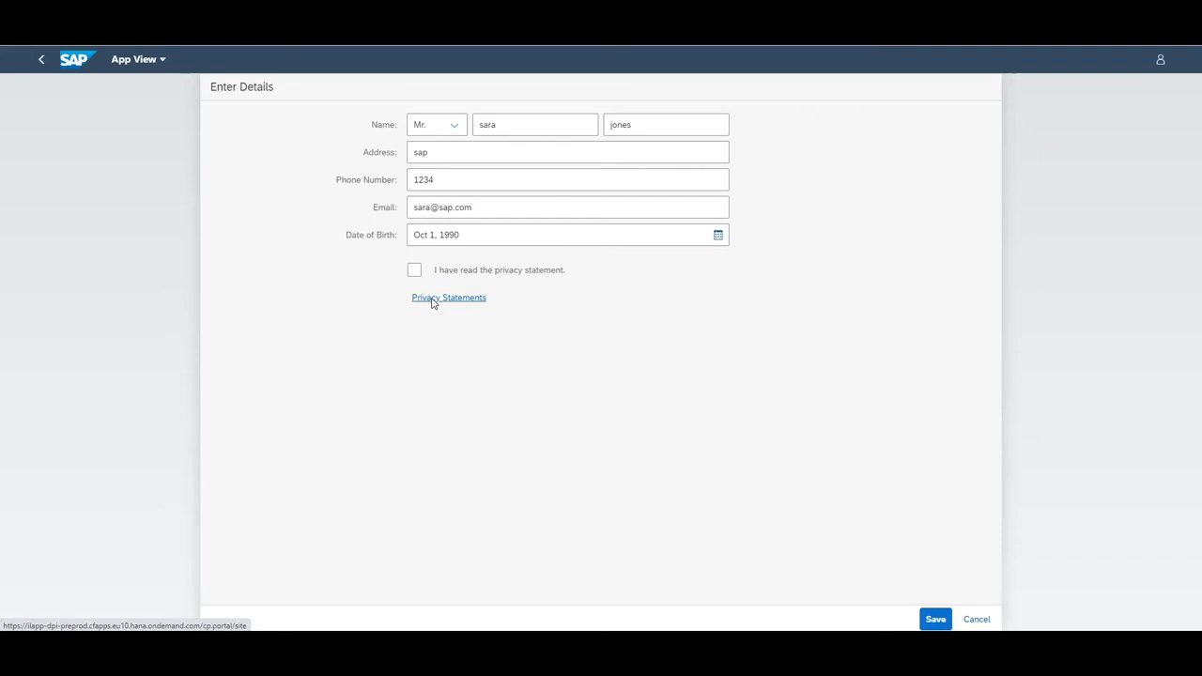
click(433, 298)
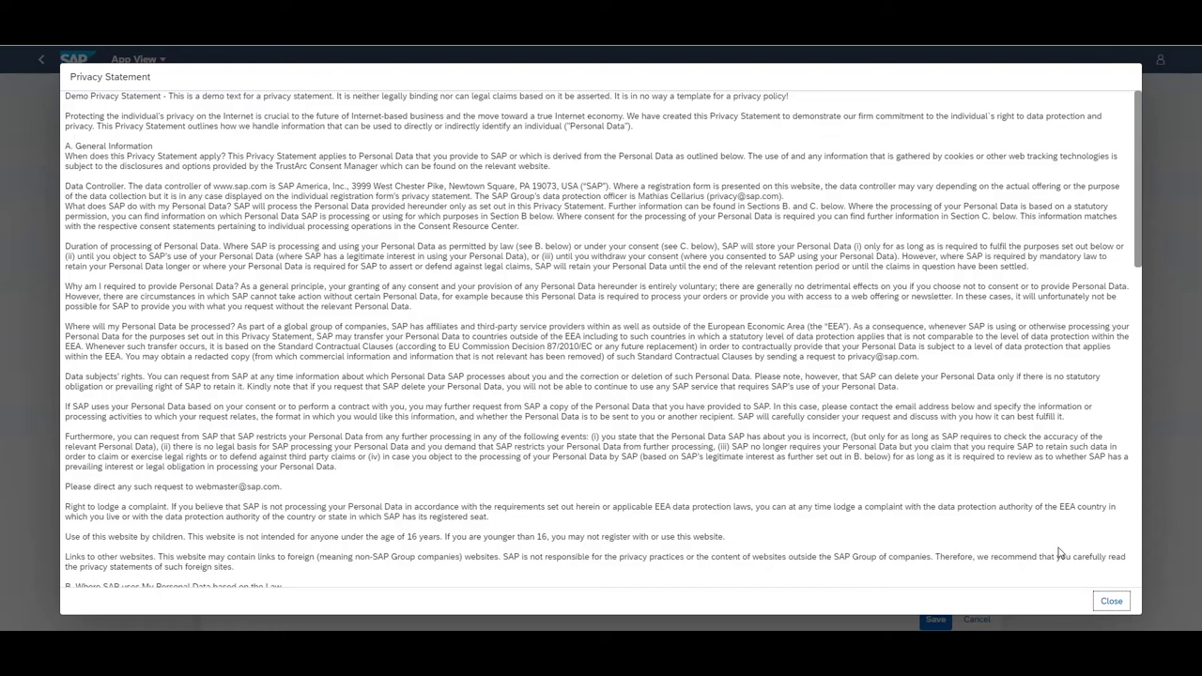
click(1111, 601)
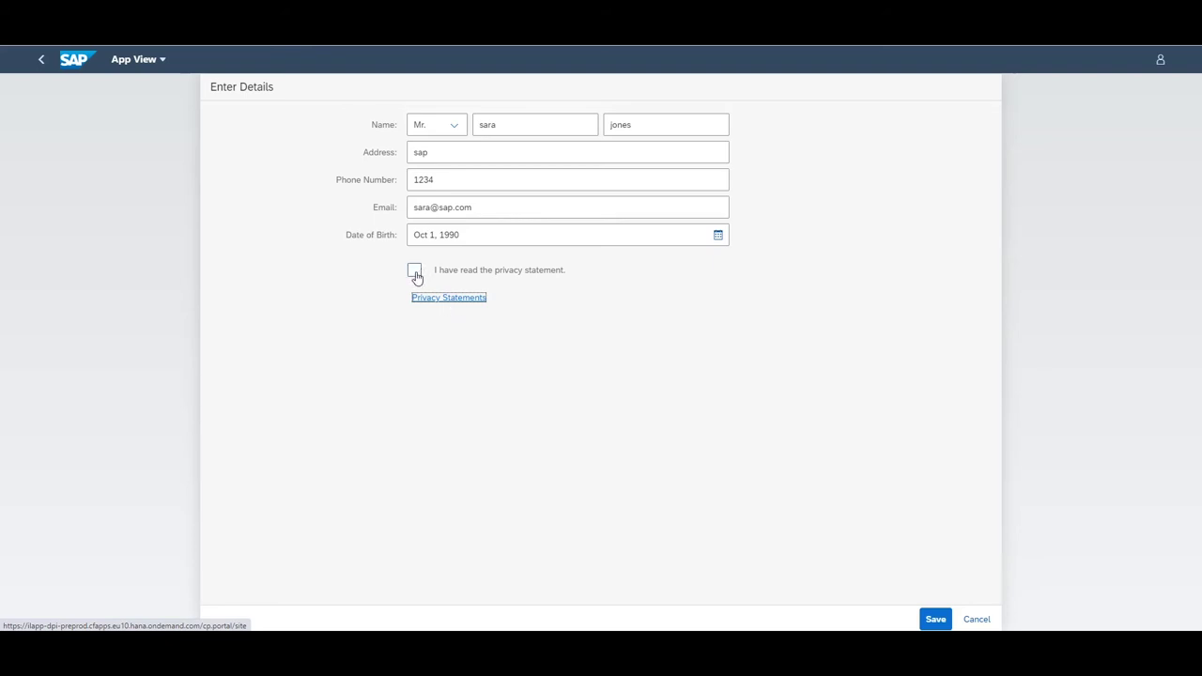
Tick 'I have read the privacy statement' and save the customer's details
click(414, 272)
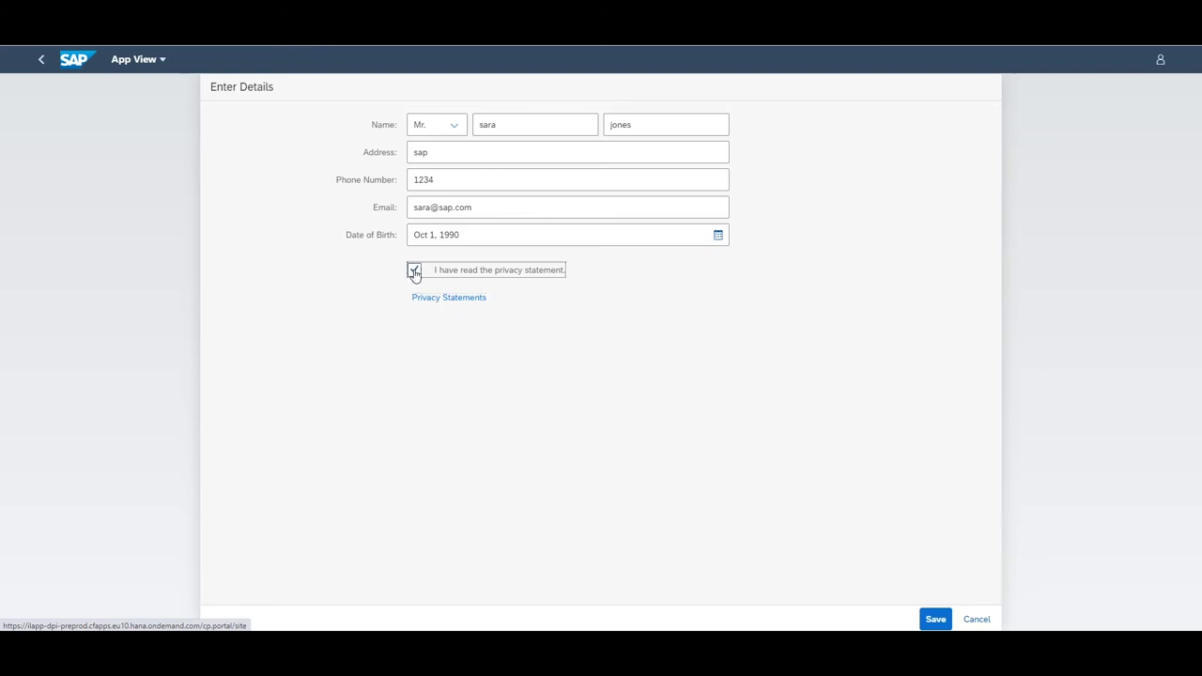
click(936, 620)
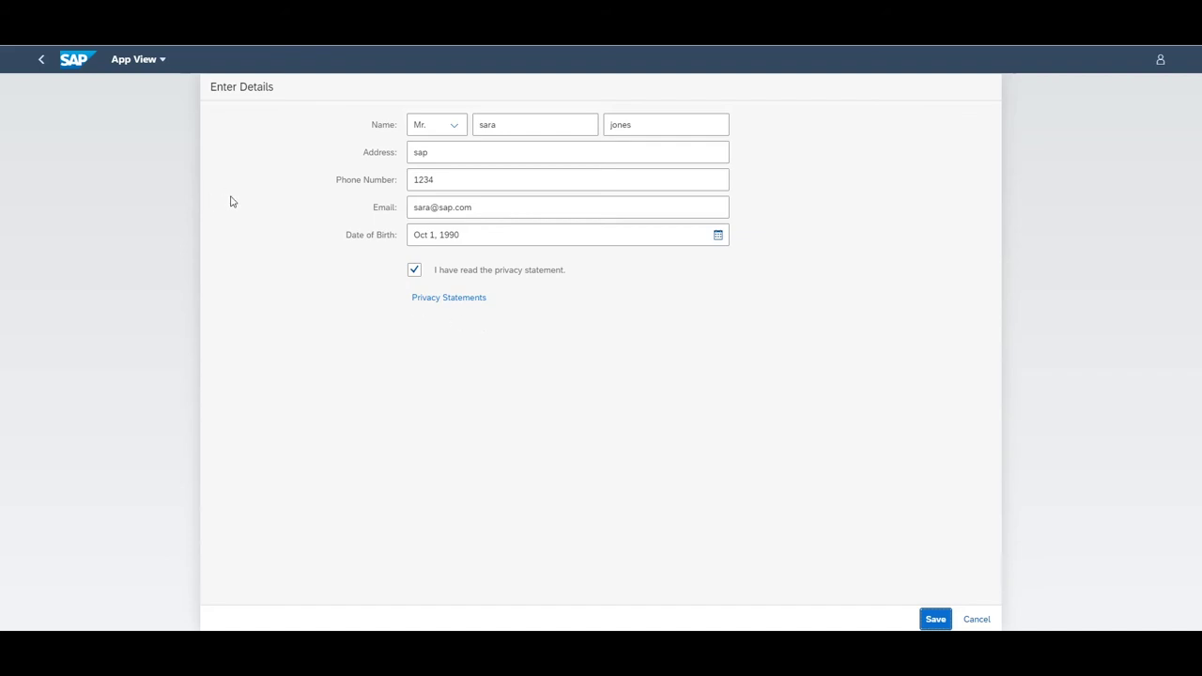
Open Browse Orders from Home and select the newly onboarded customer as business partner
click(139, 66)
click(132, 94)
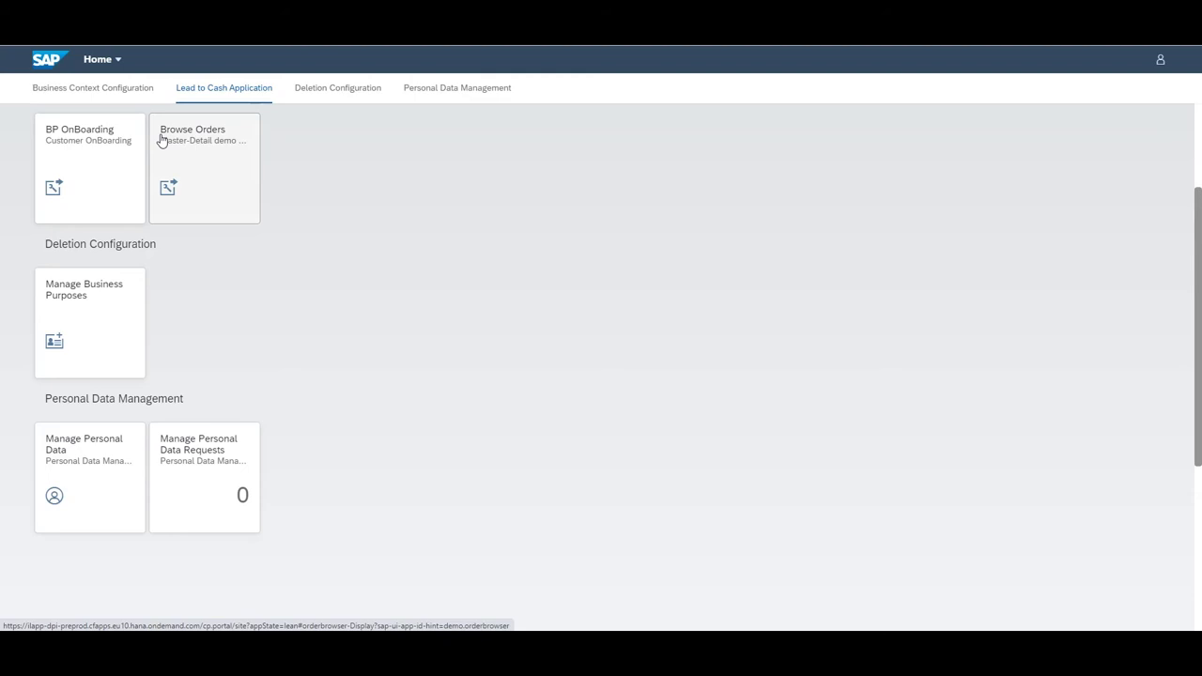
click(162, 139)
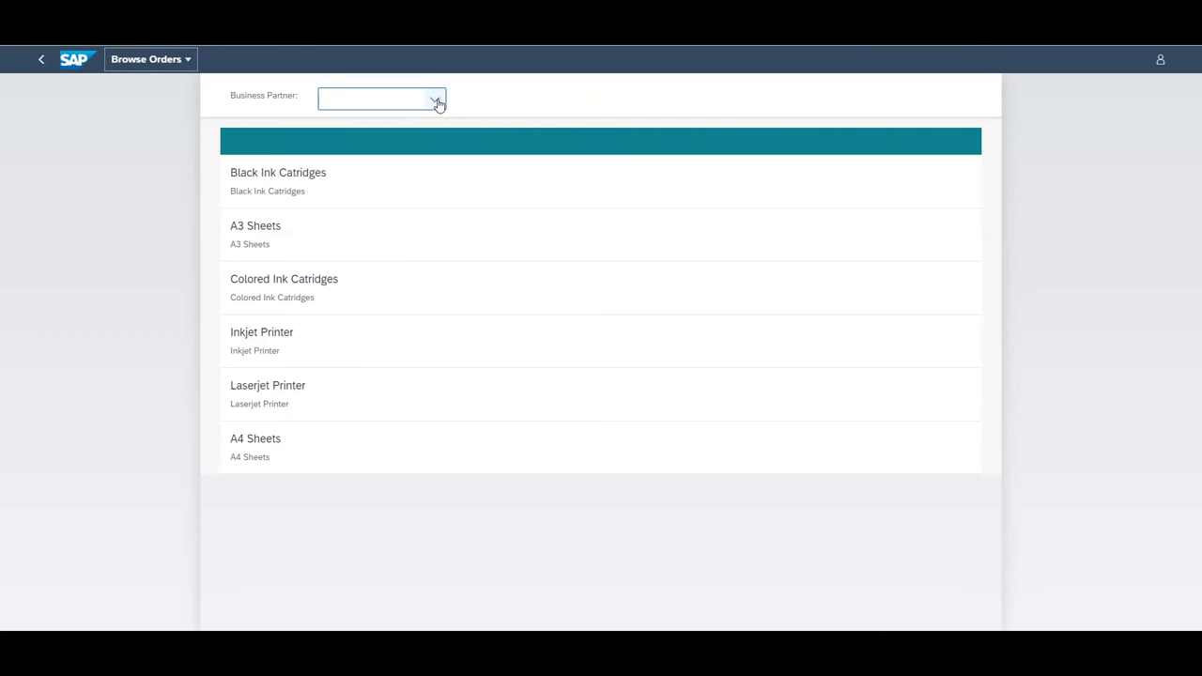
click(438, 103)
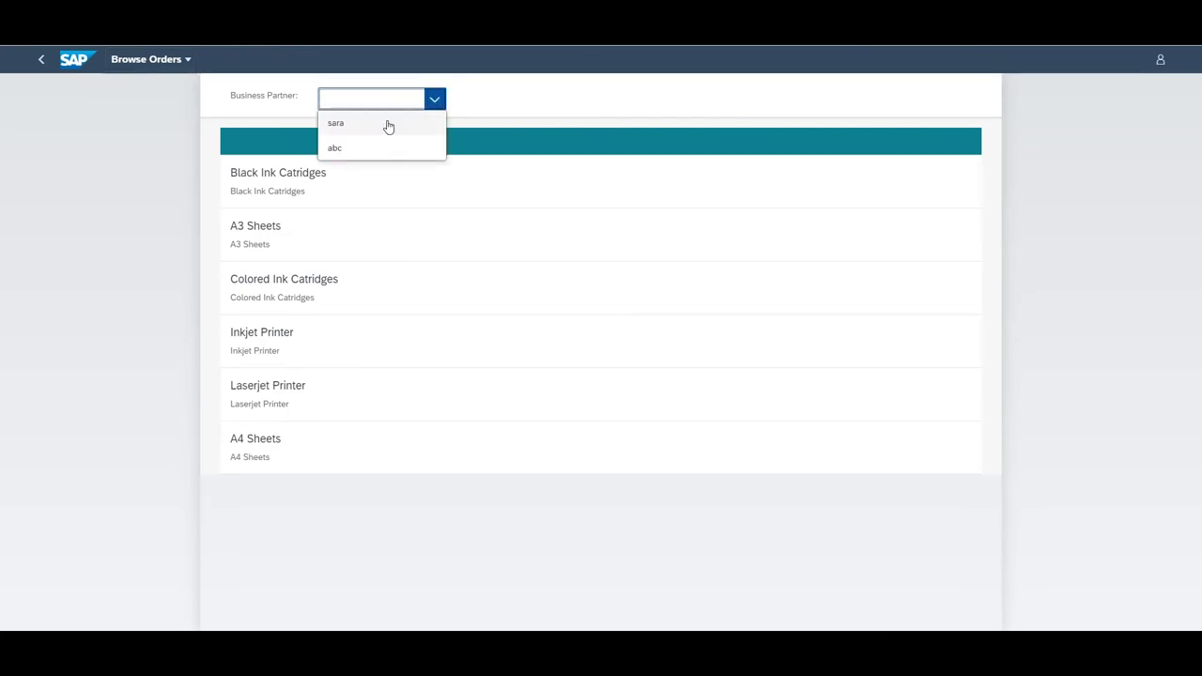
click(388, 126)
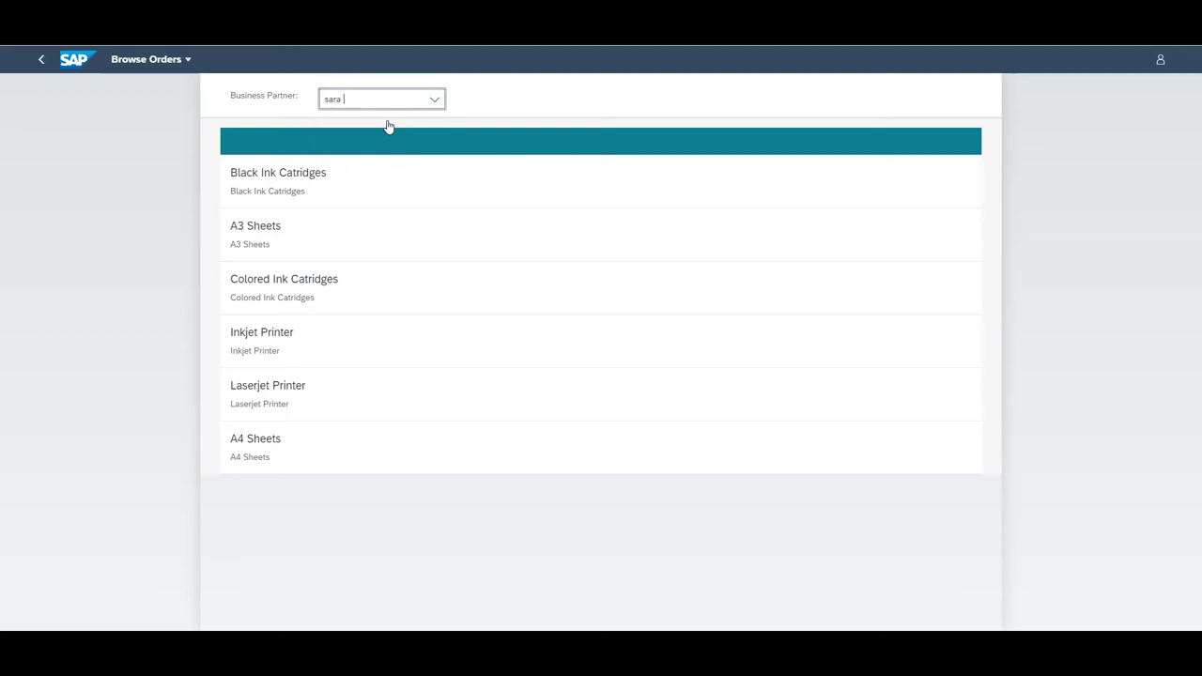
Order Black Ink Catridges, confirming both dialogs, then mark the order as received
click(347, 190)
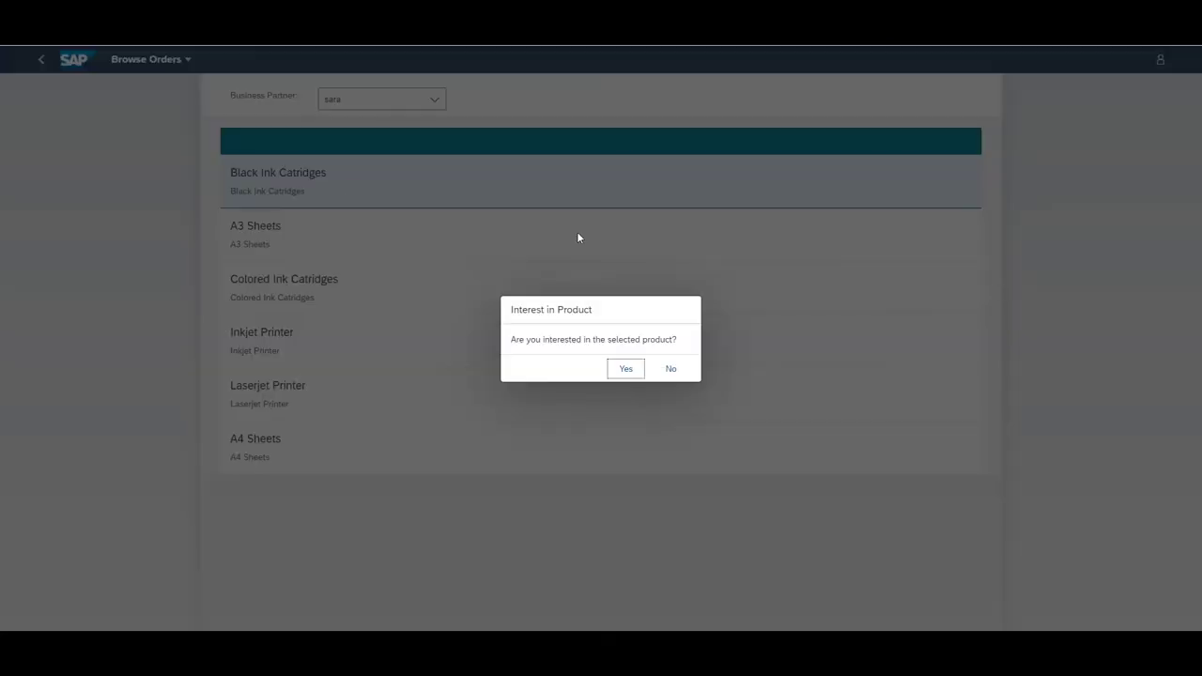
click(636, 370)
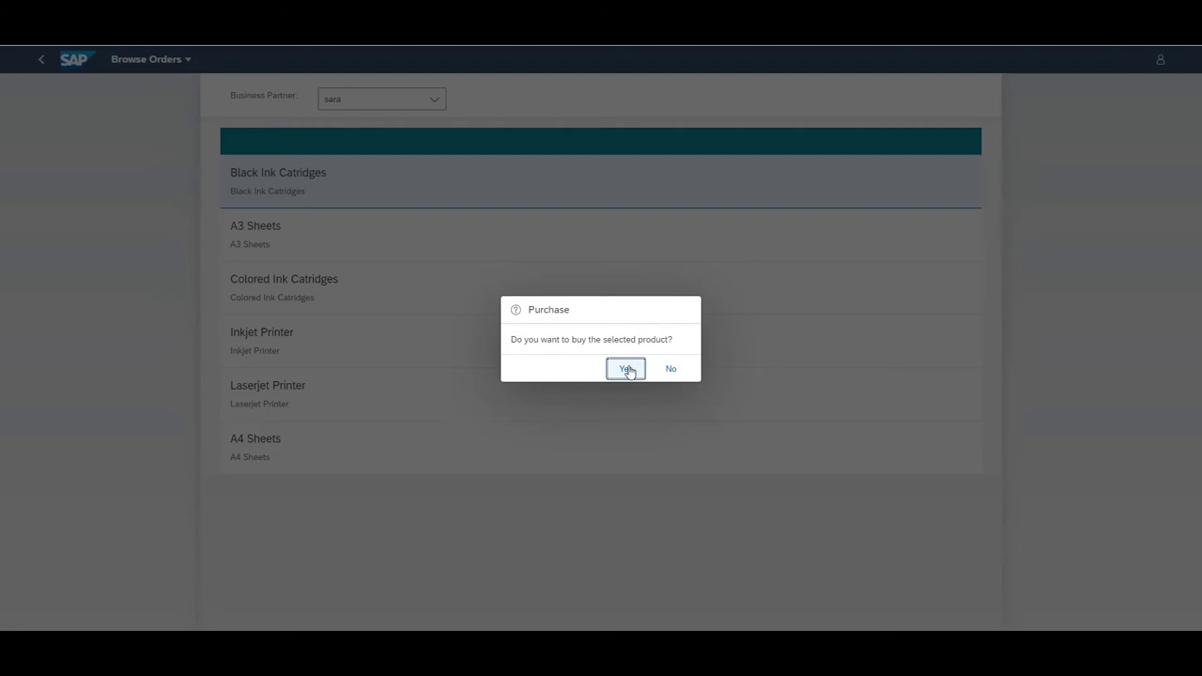
click(627, 370)
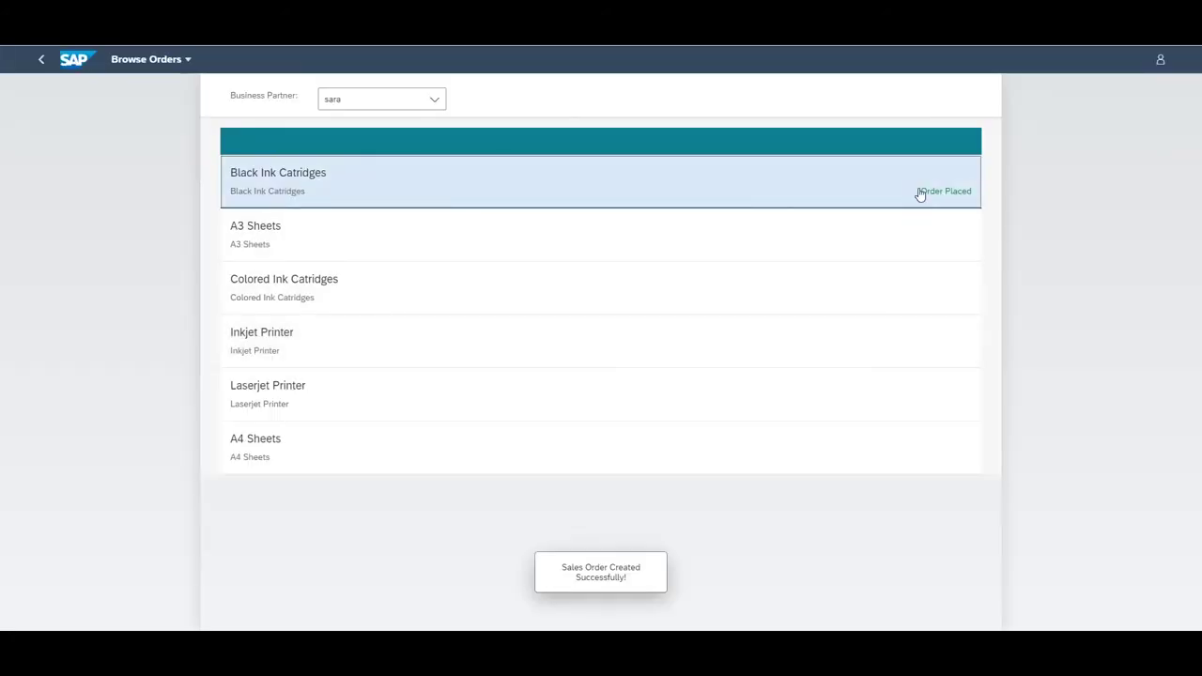
click(920, 193)
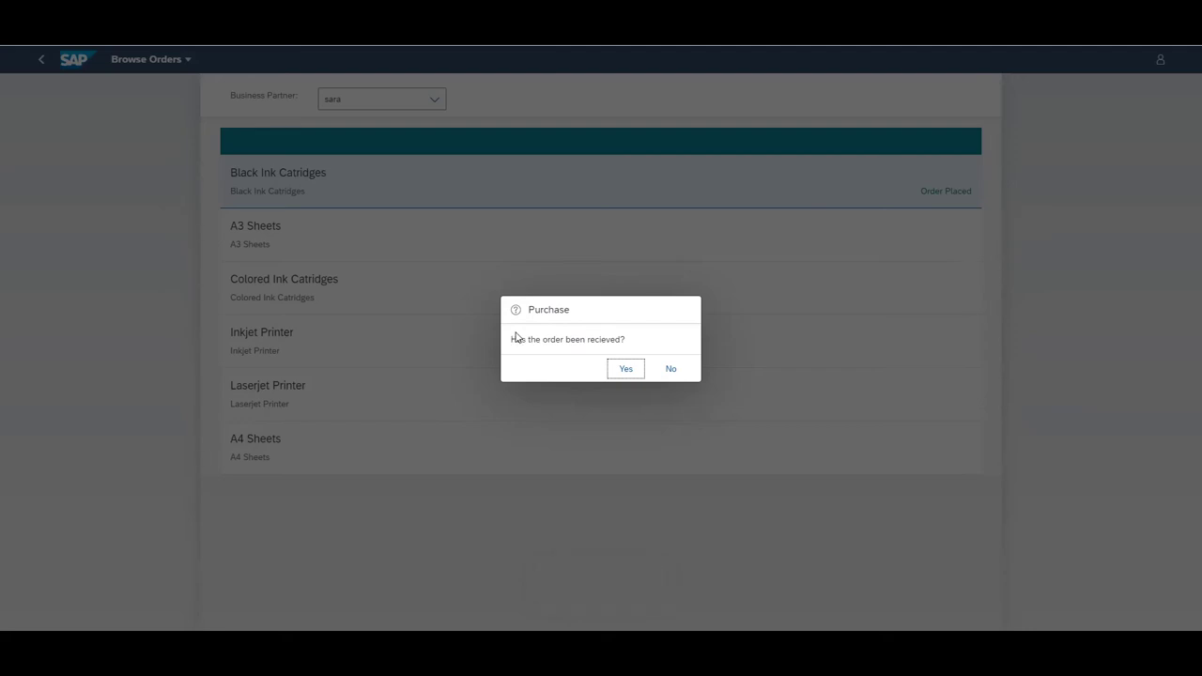
click(627, 369)
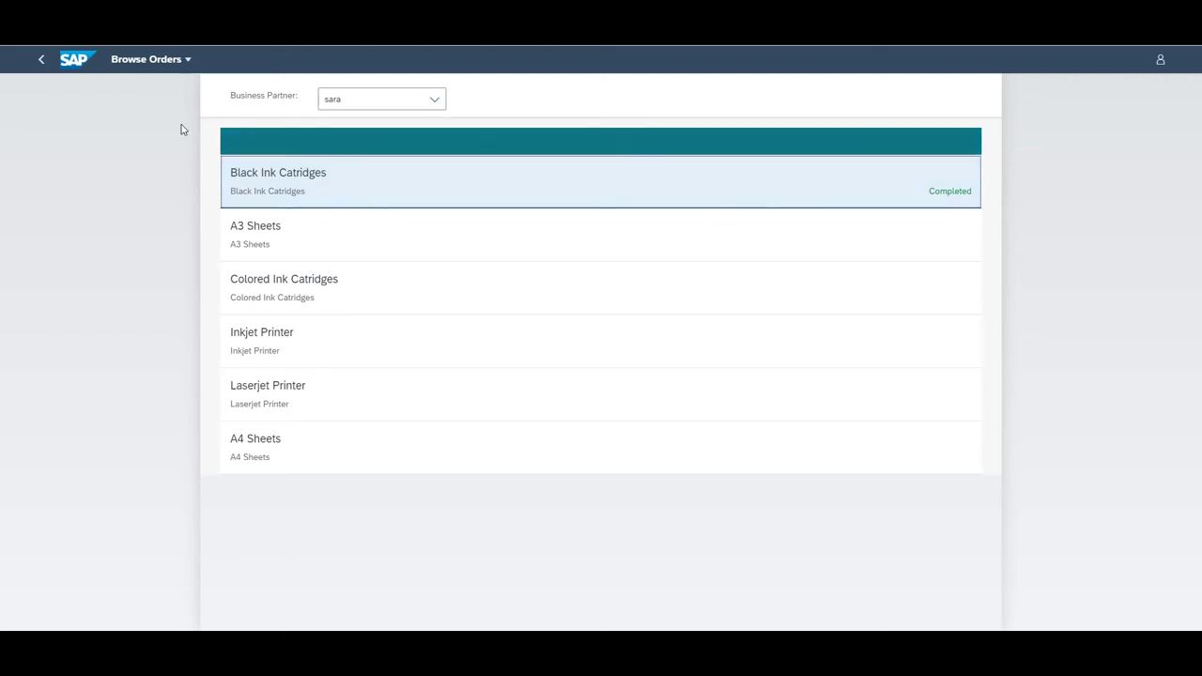
Return Home from Browse Orders and launch the Manage Personal Data app
click(150, 62)
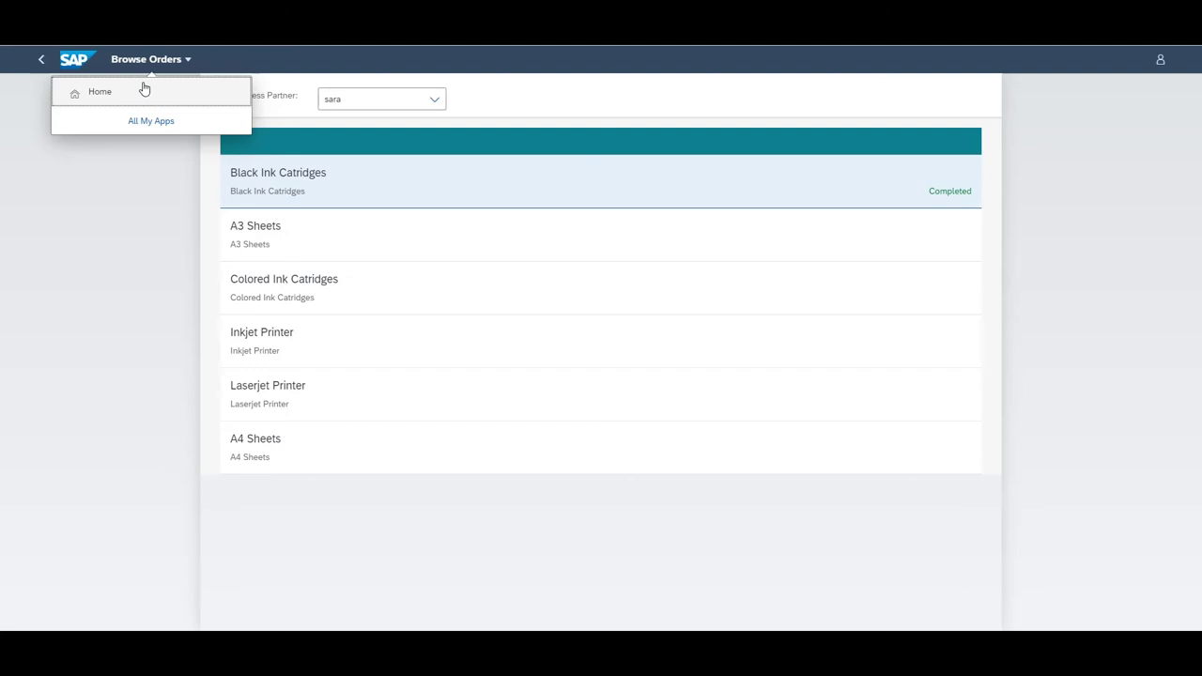
click(144, 91)
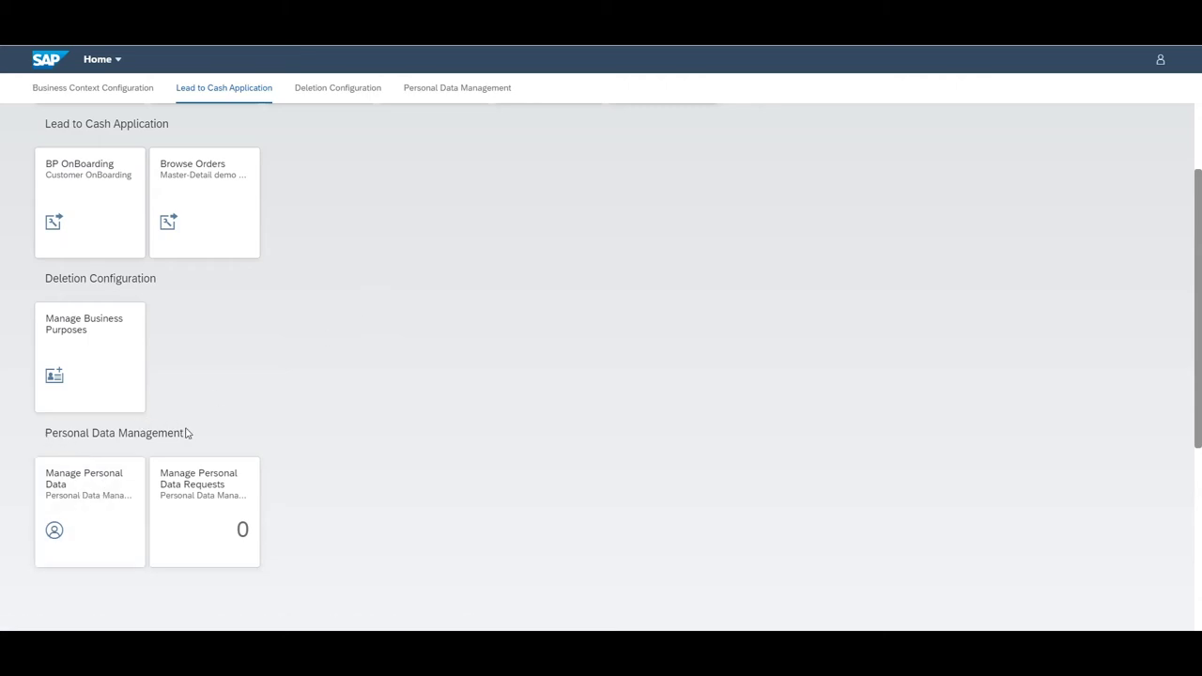
click(107, 483)
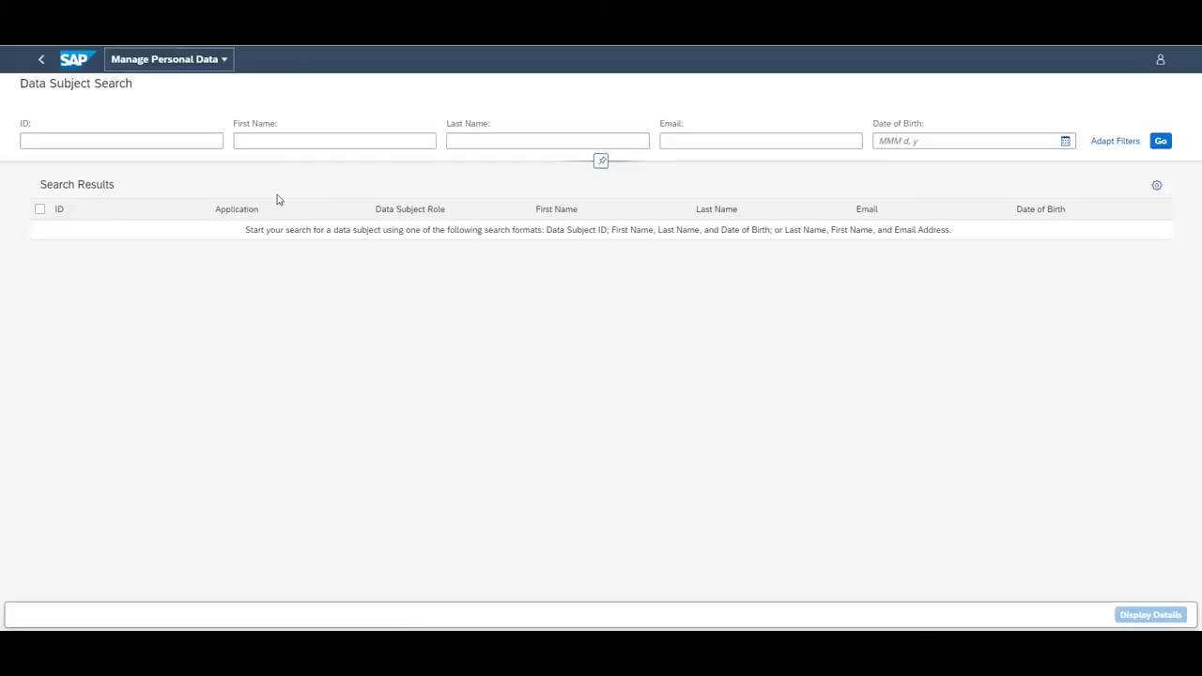
Enter the customer's first name, the start of her last name, and her e-mail as criteria
click(297, 142)
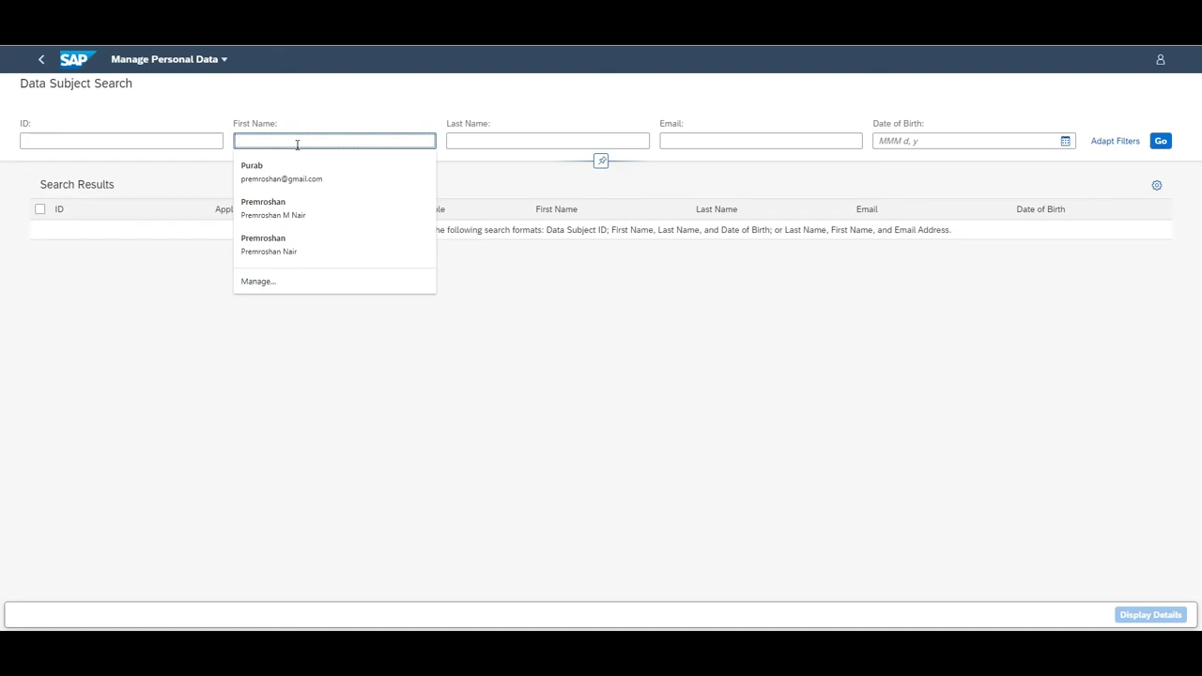
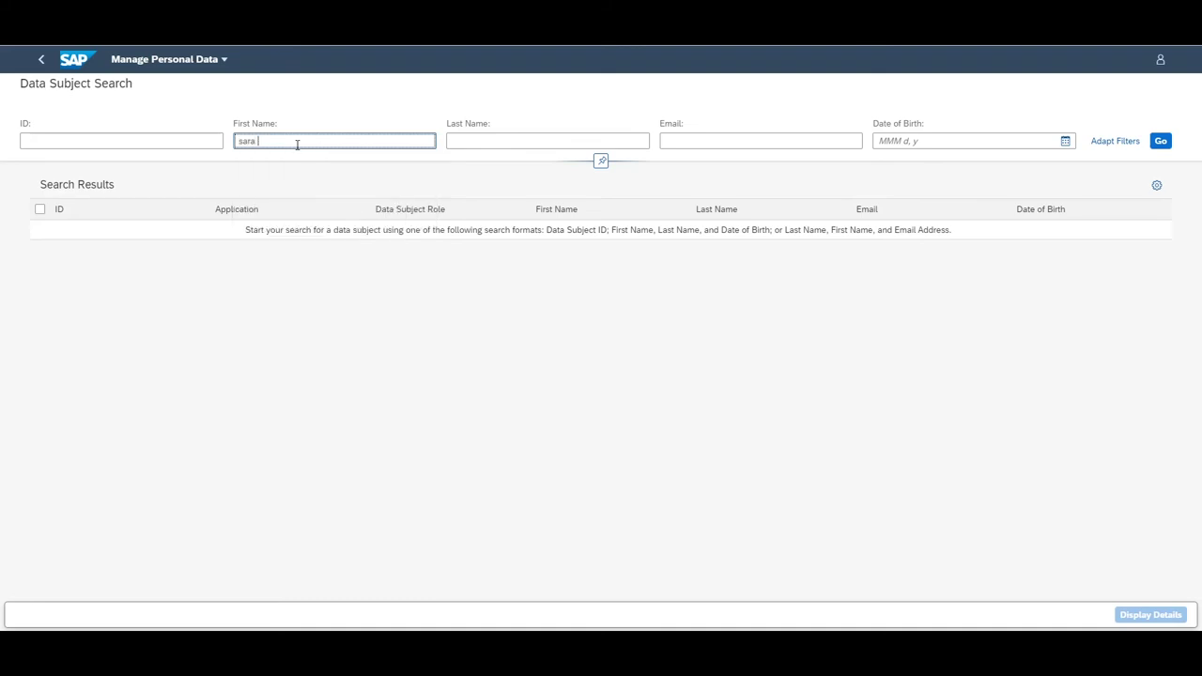
key(Tab)
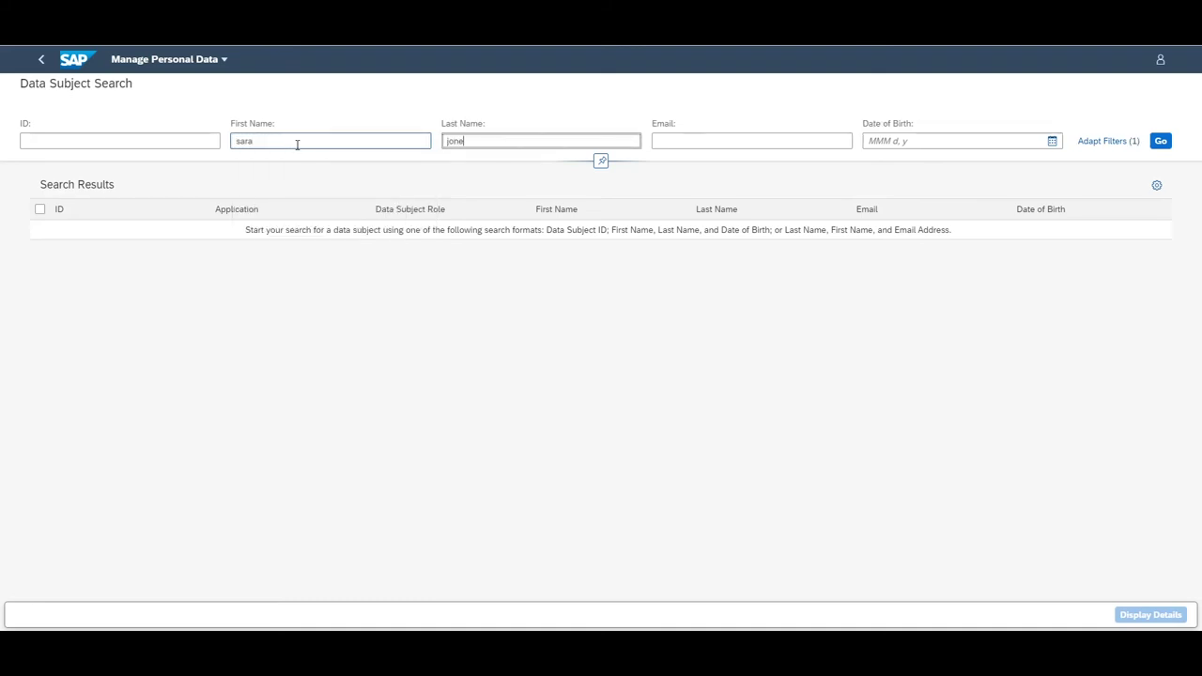
key(Tab)
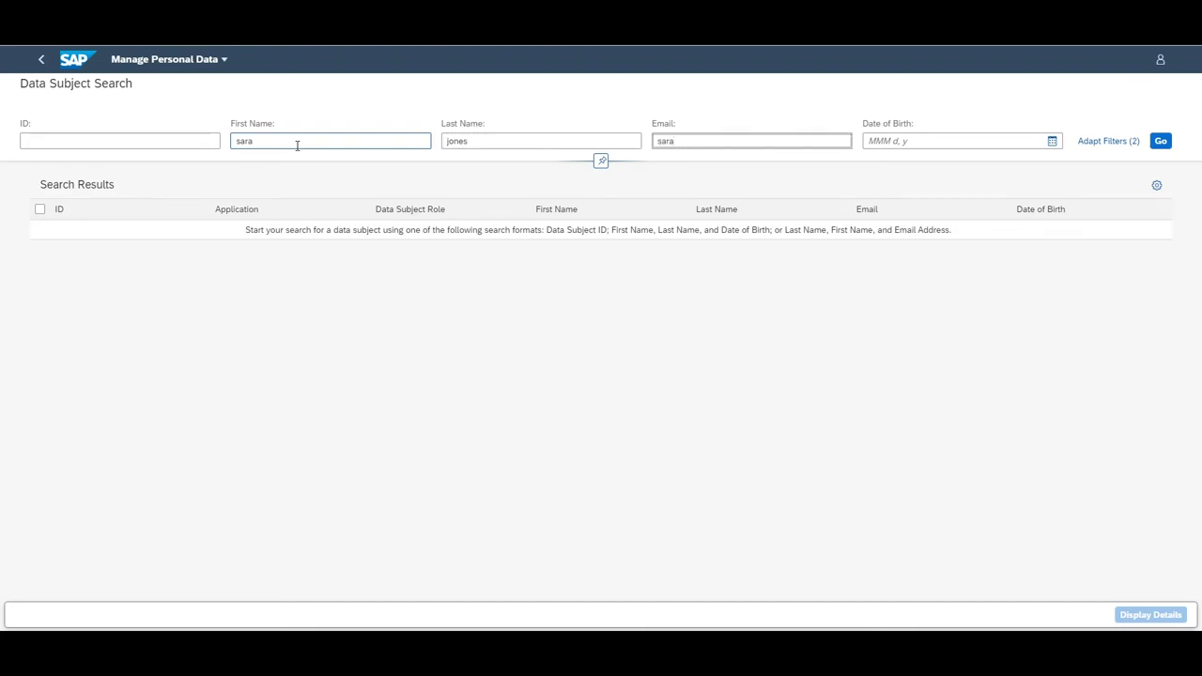
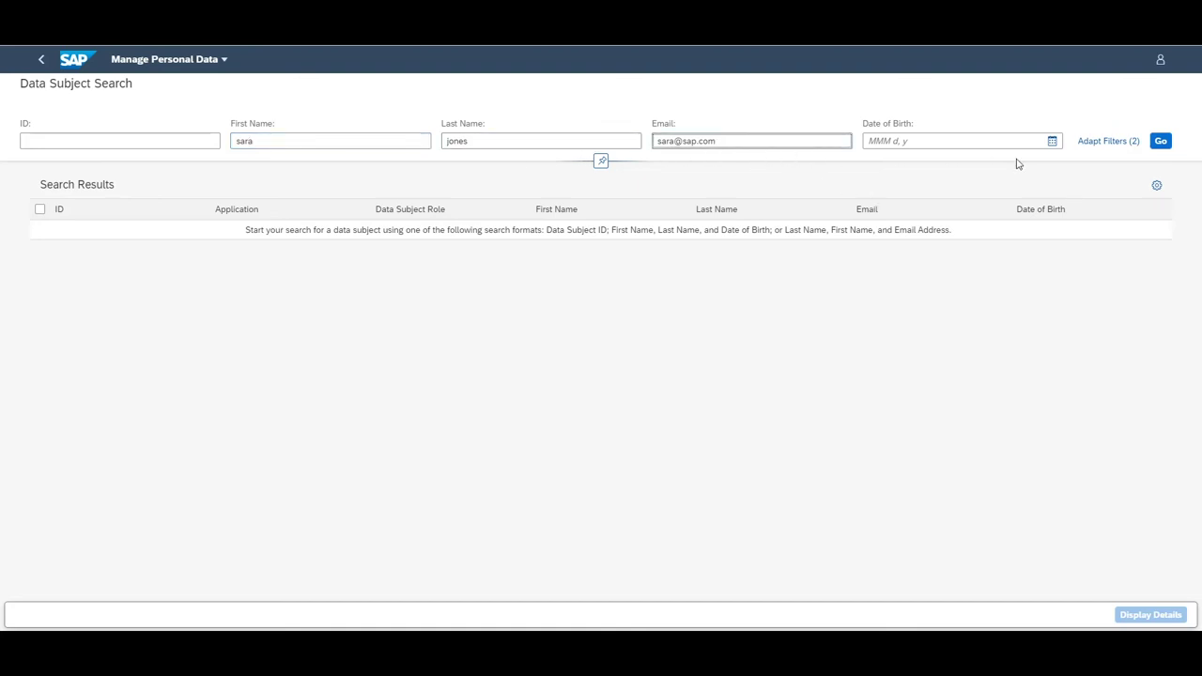
click(1161, 141)
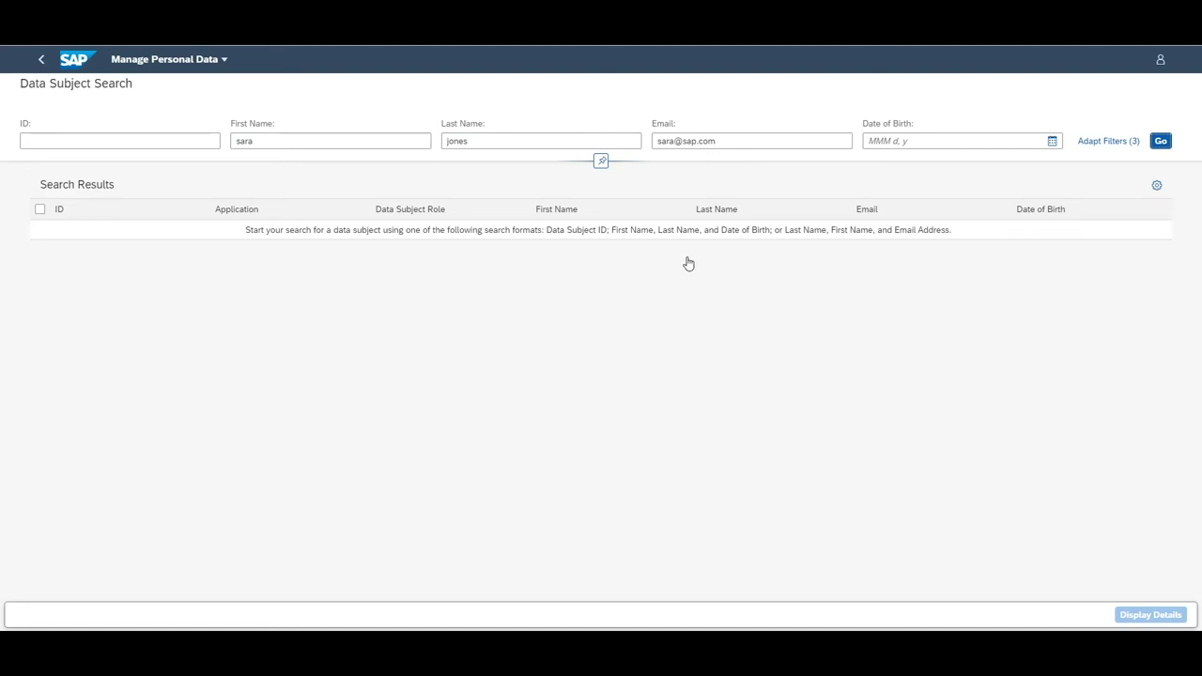
Find the customer, open her Lead To Cash personal details, and list the SalesOrders using them
click(1161, 141)
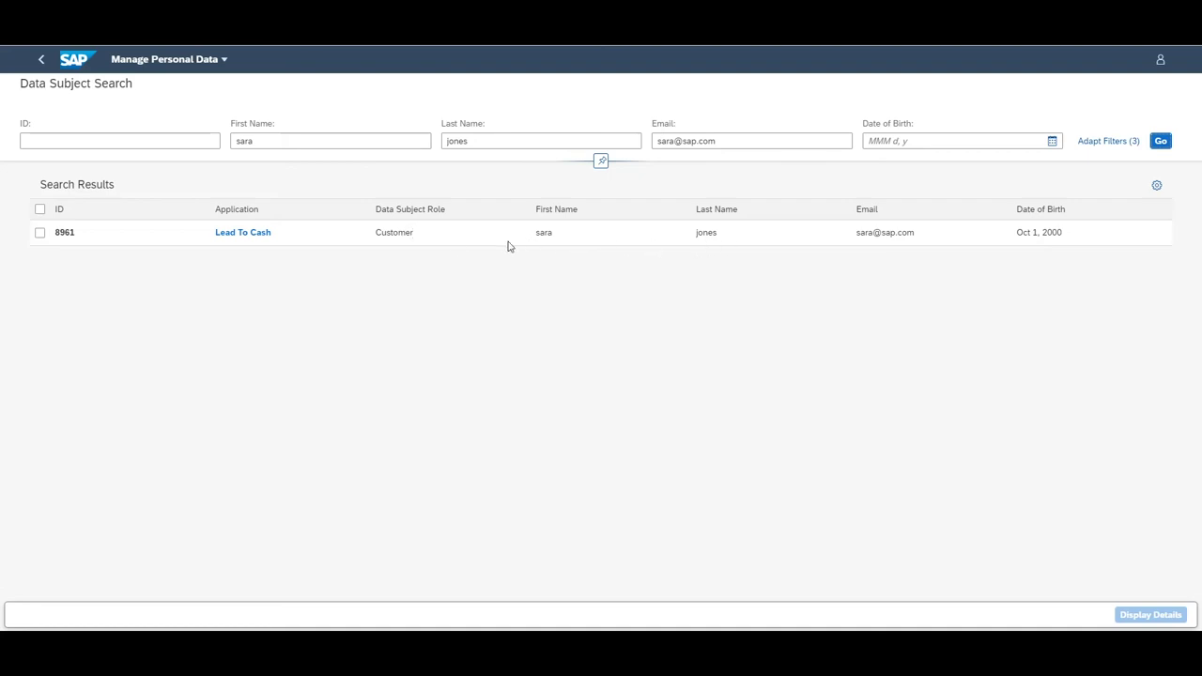
click(243, 233)
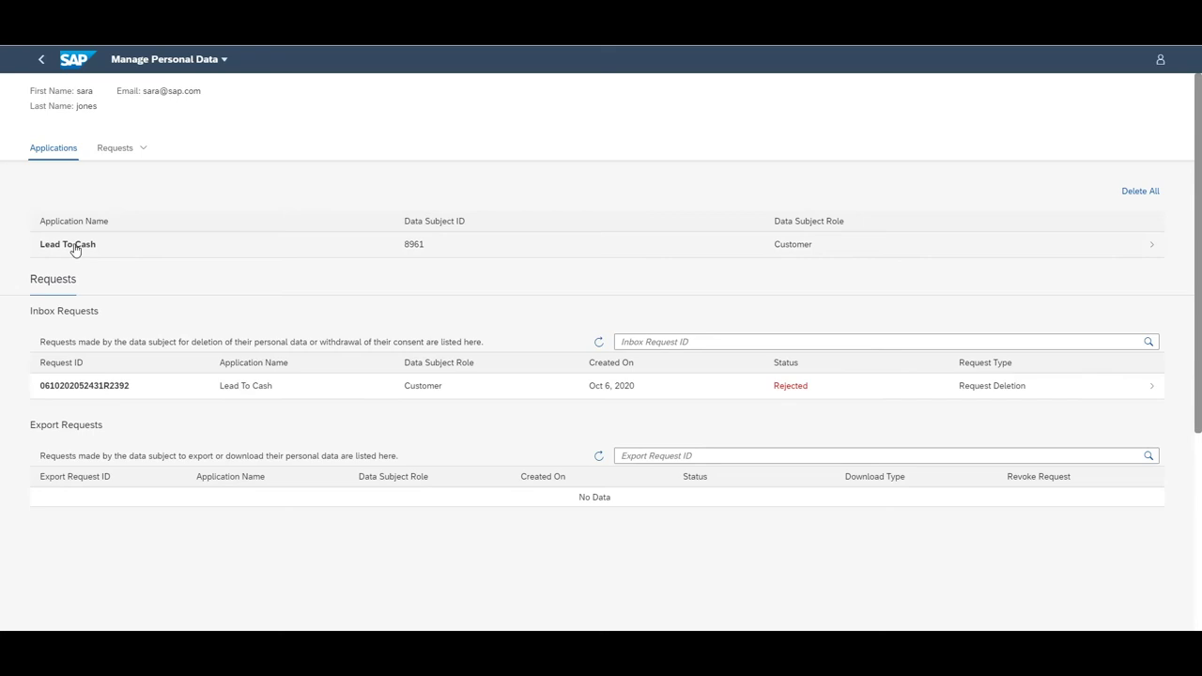
click(75, 249)
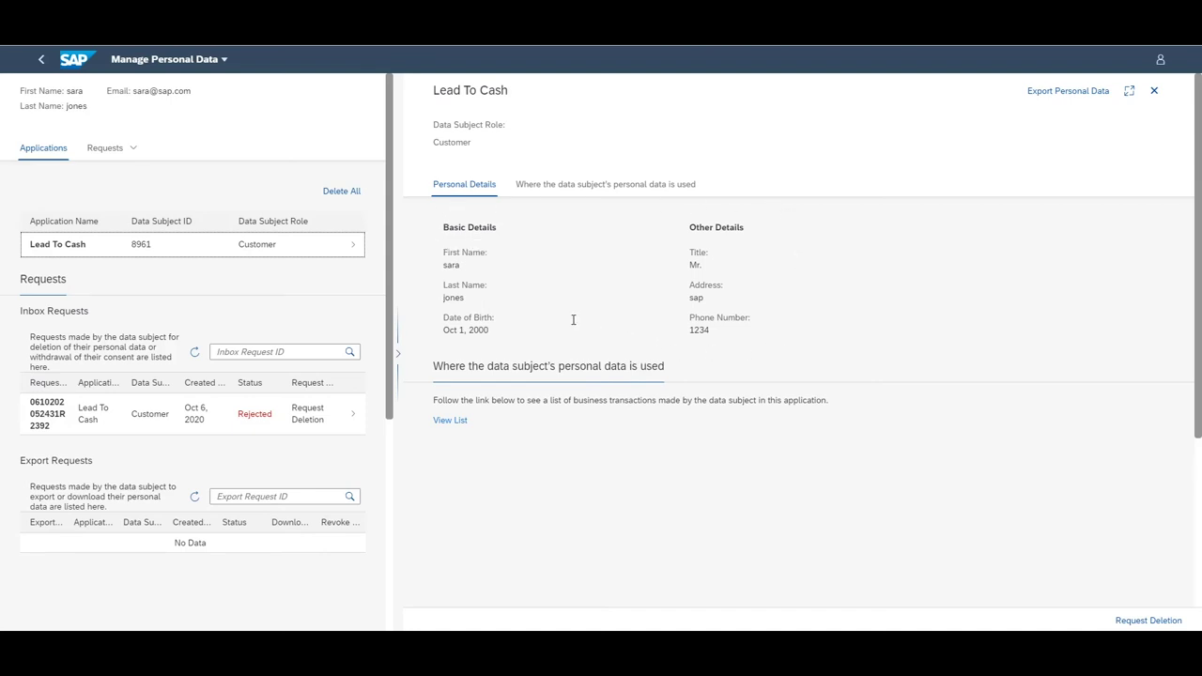
click(455, 421)
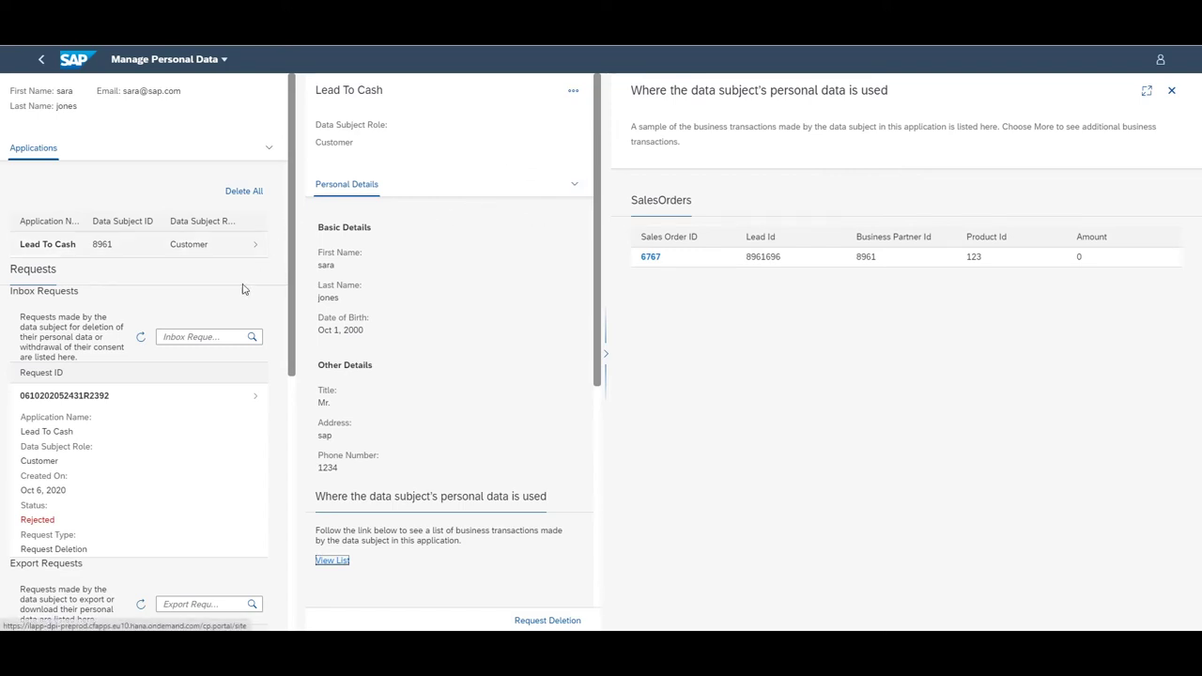
scroll(76, 263, down, 3)
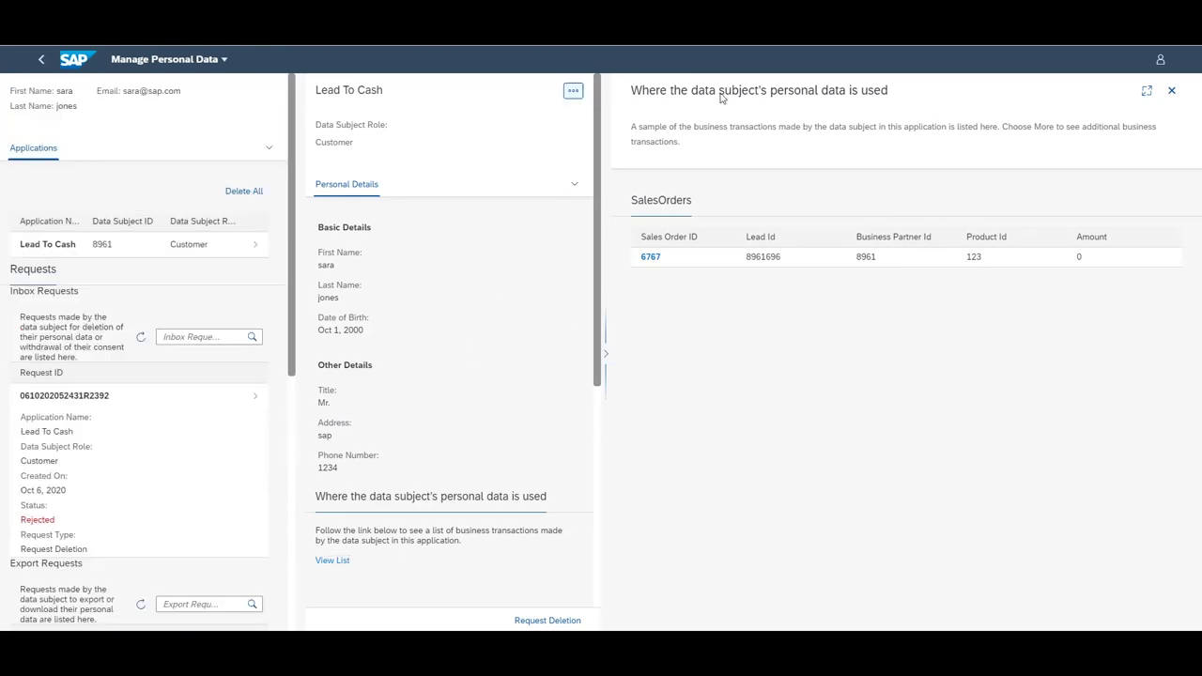
Request a PDF download export of the customer's personal data including all transaction data
click(1172, 91)
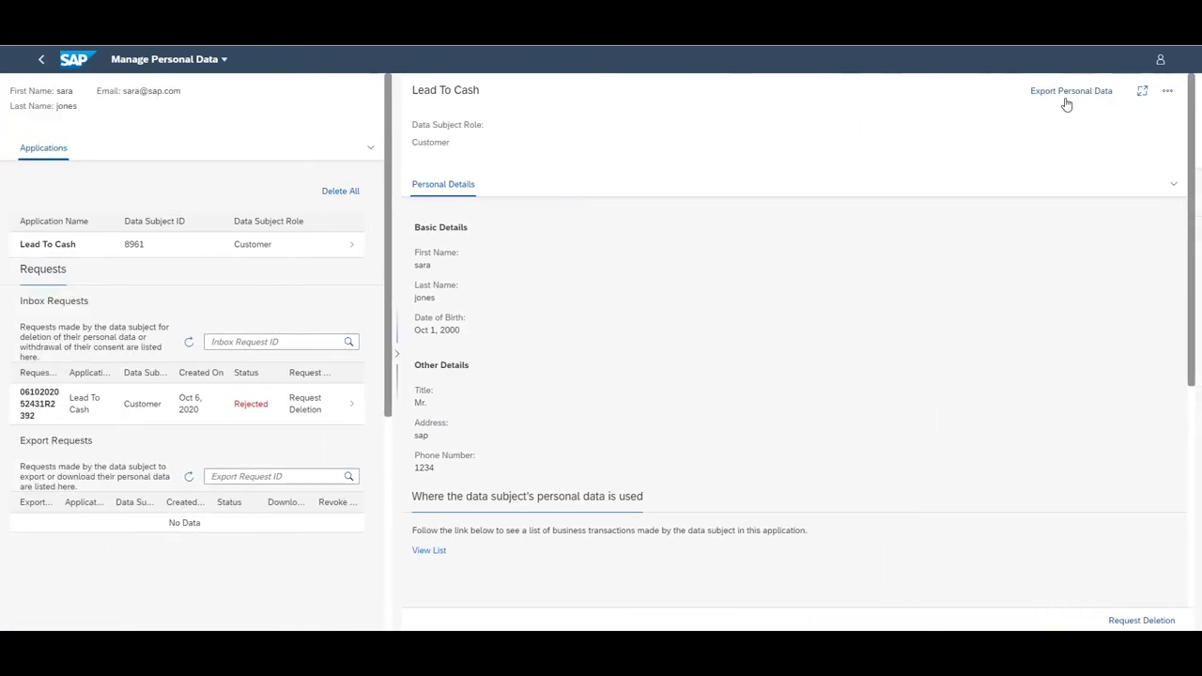
click(1071, 93)
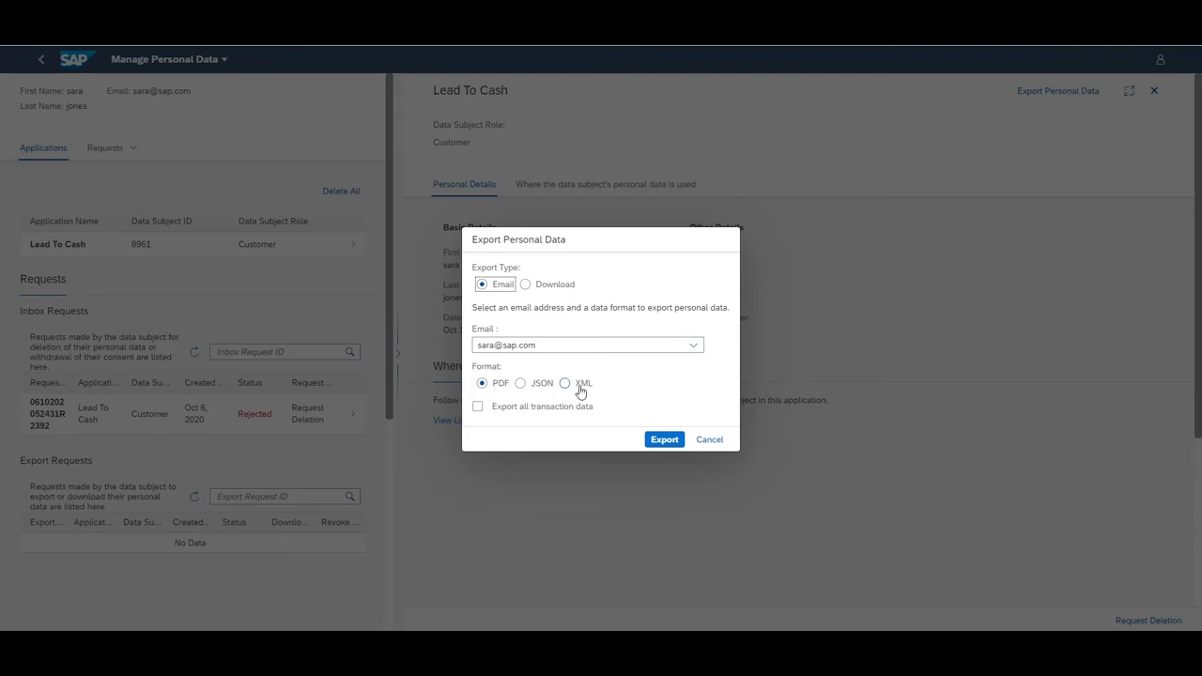
click(551, 285)
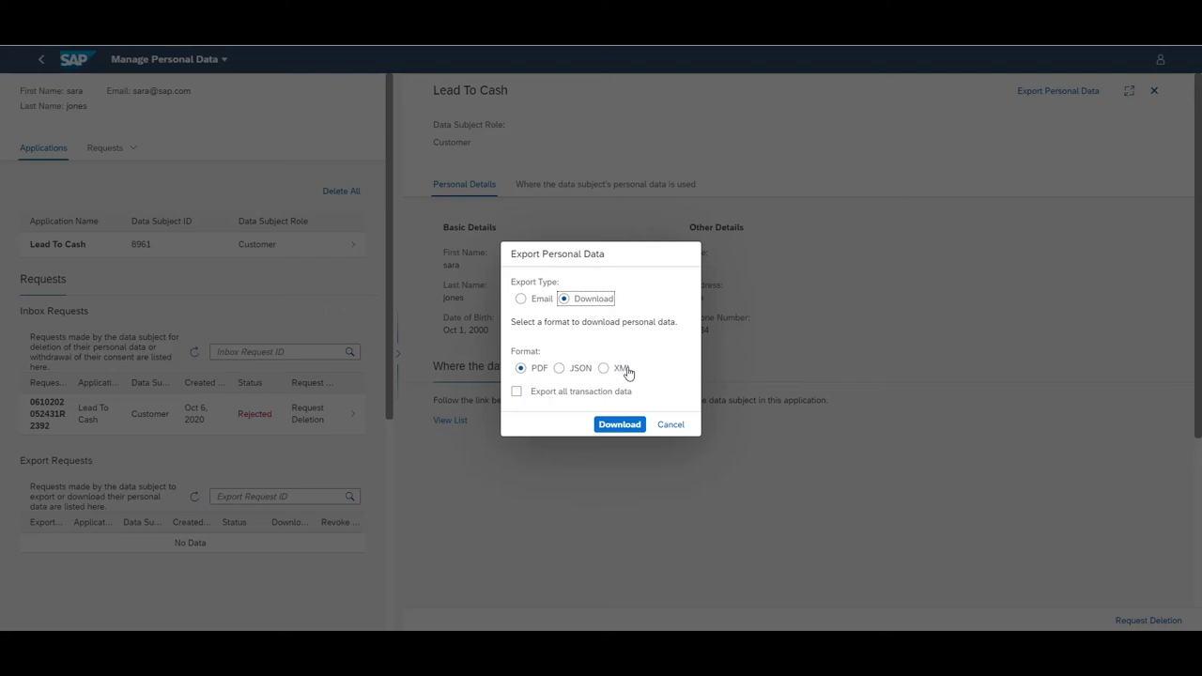
click(517, 392)
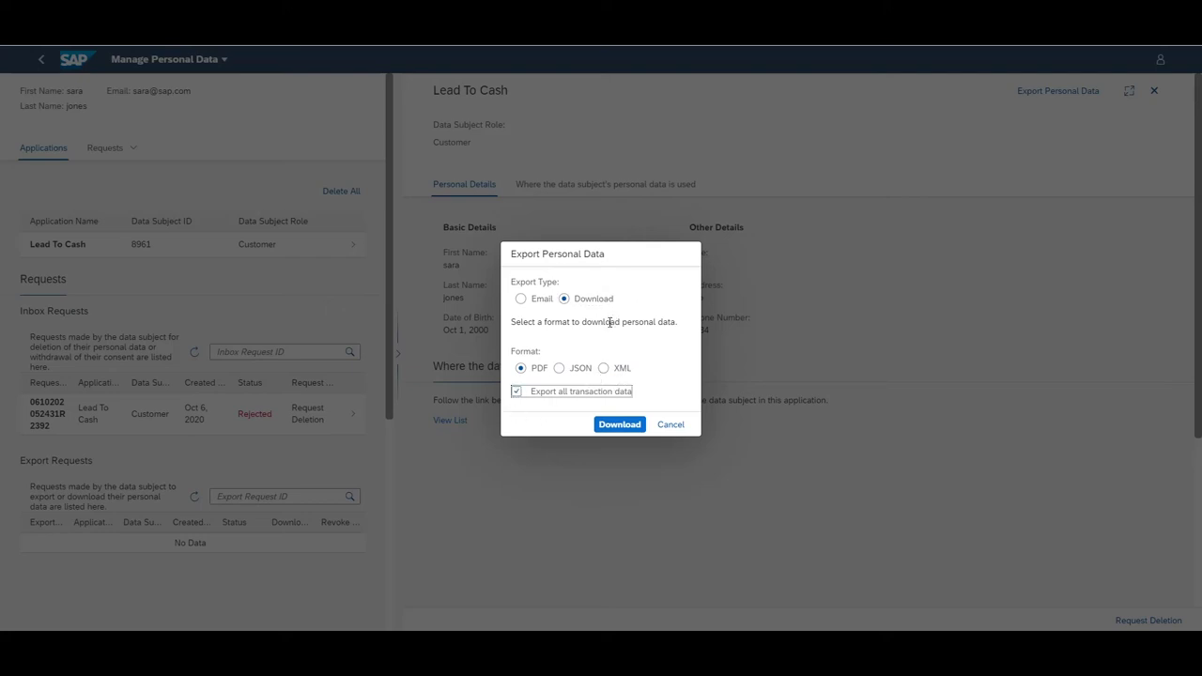
click(605, 427)
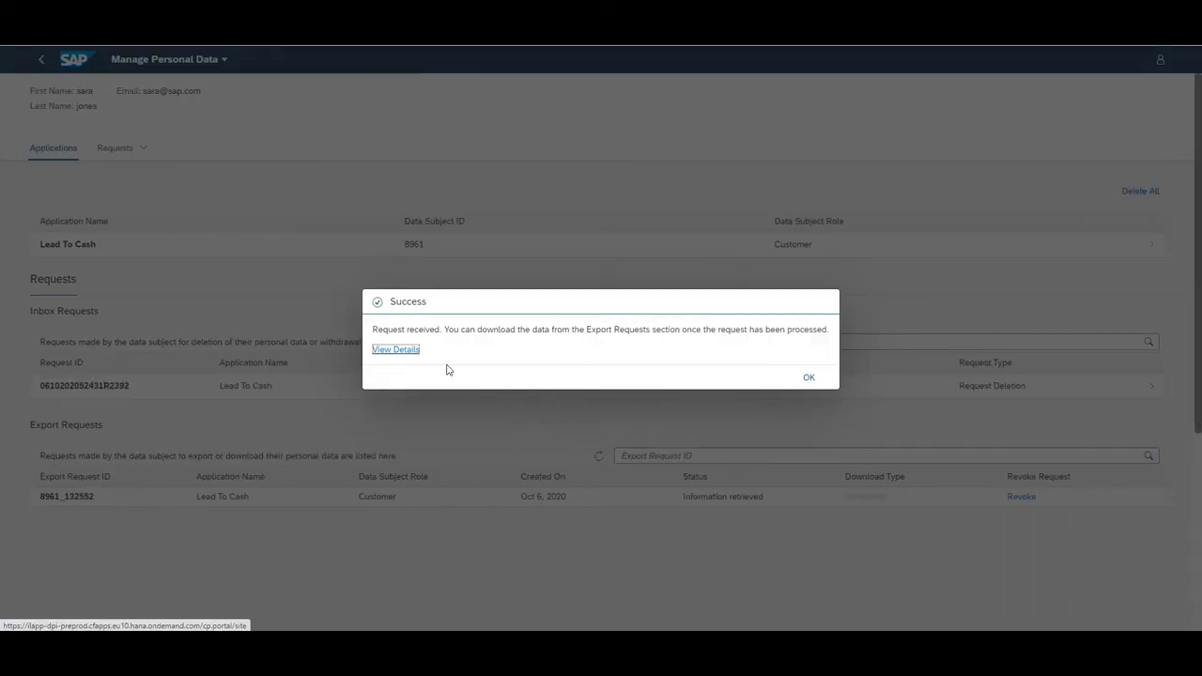
Dismiss the success message and refresh the export request until it shows Ready to download
click(399, 351)
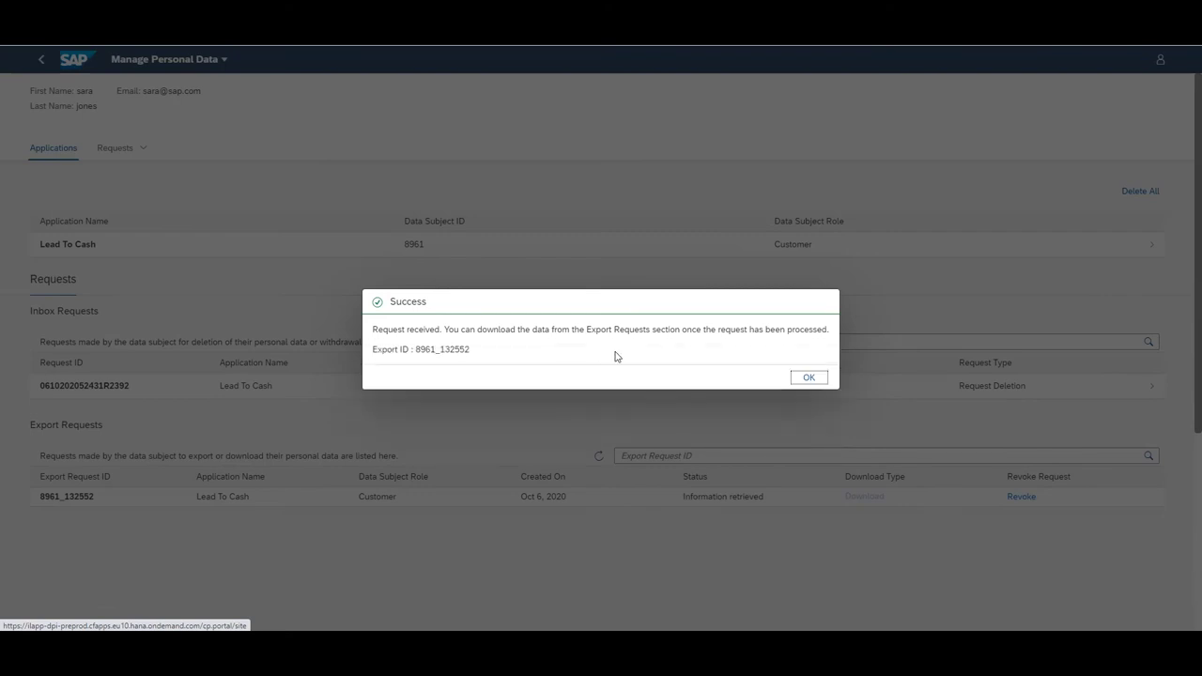
click(803, 378)
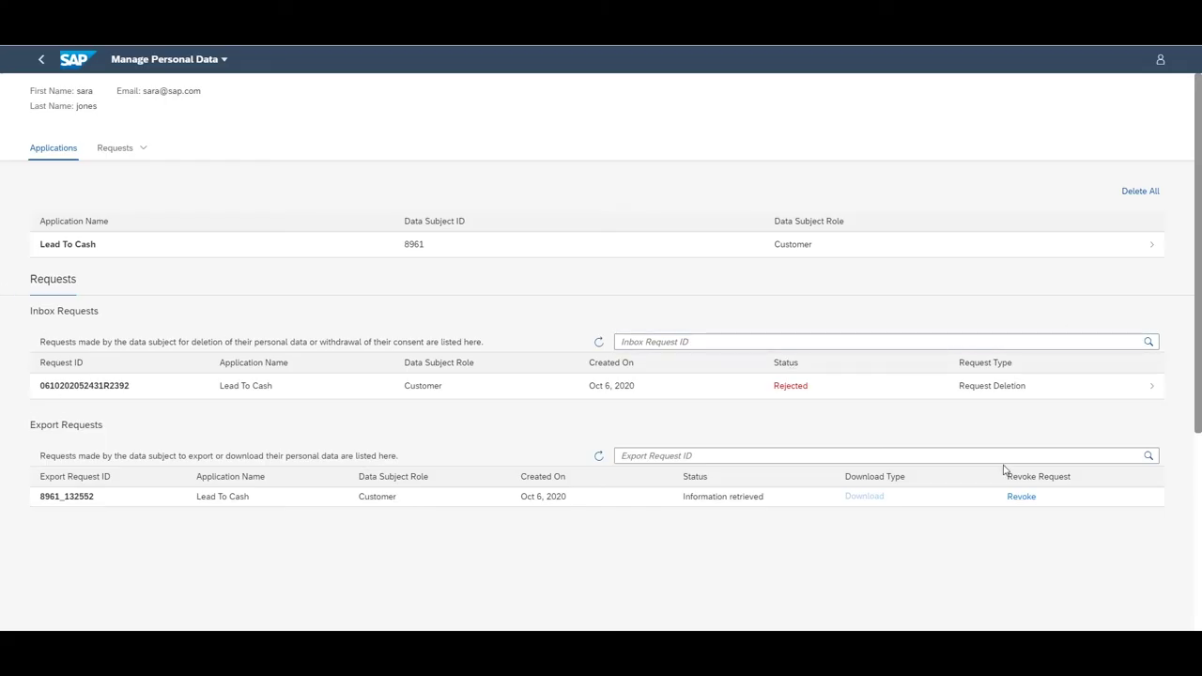
click(1148, 455)
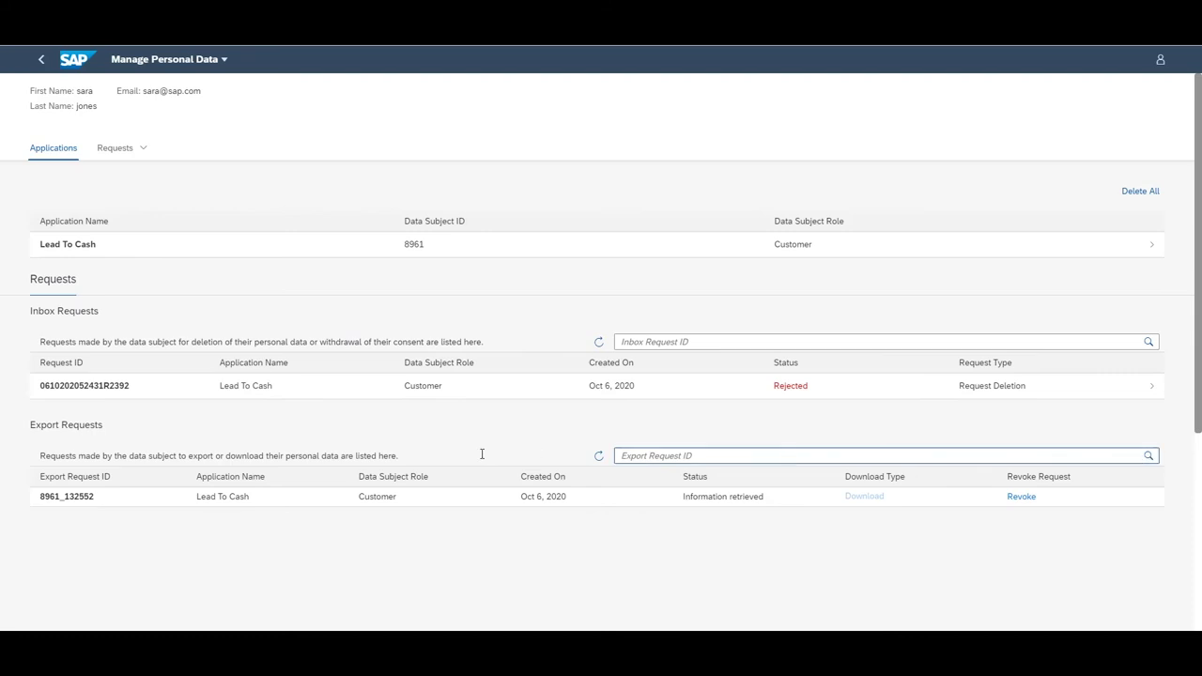
click(598, 456)
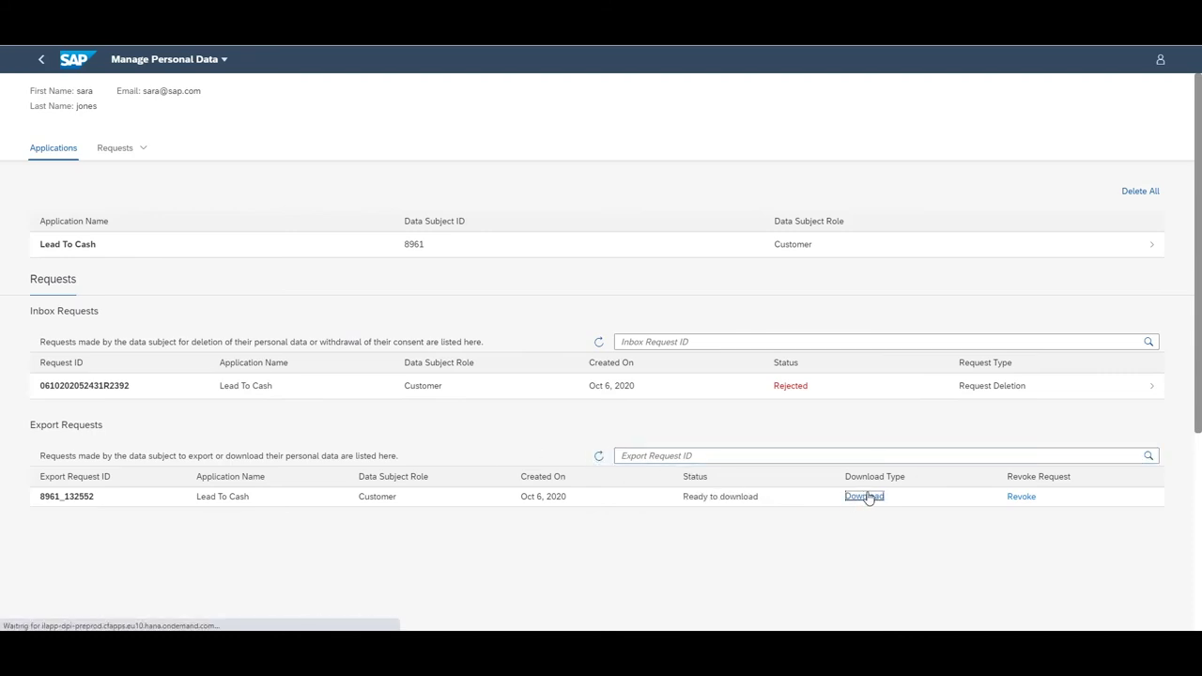
Download the Lead To Cash export and review the personal data PDF
click(866, 497)
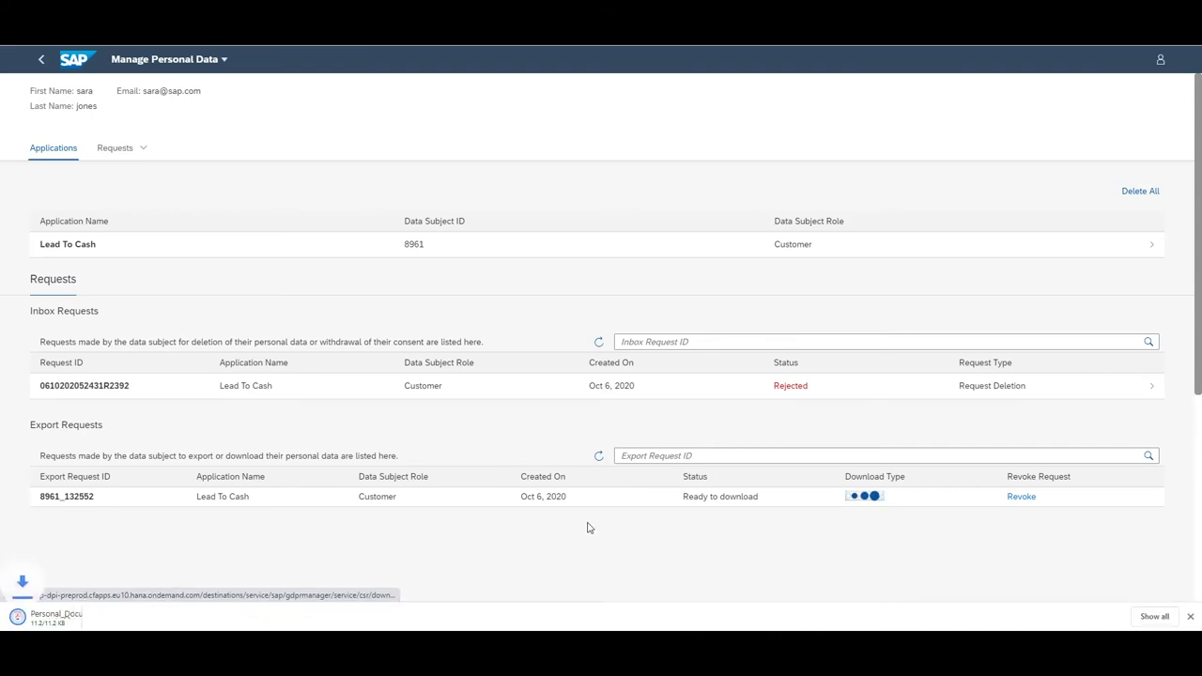
click(93, 620)
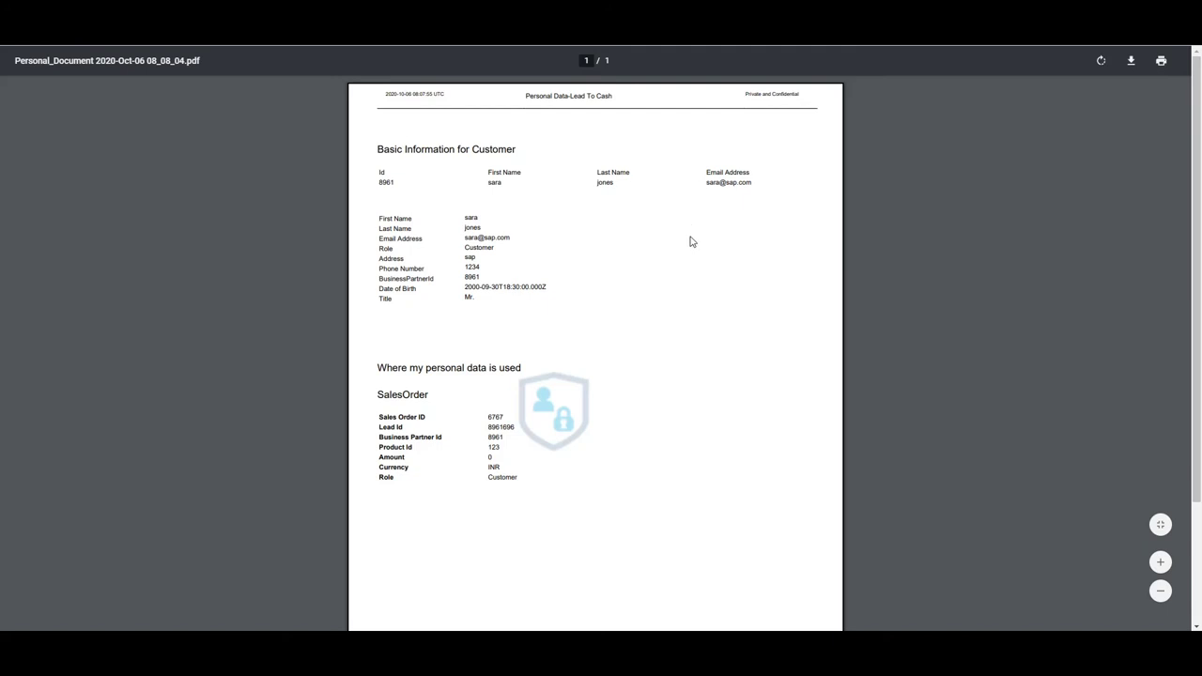
scroll(591, 315, down, 1)
scroll(584, 340, up, 1)
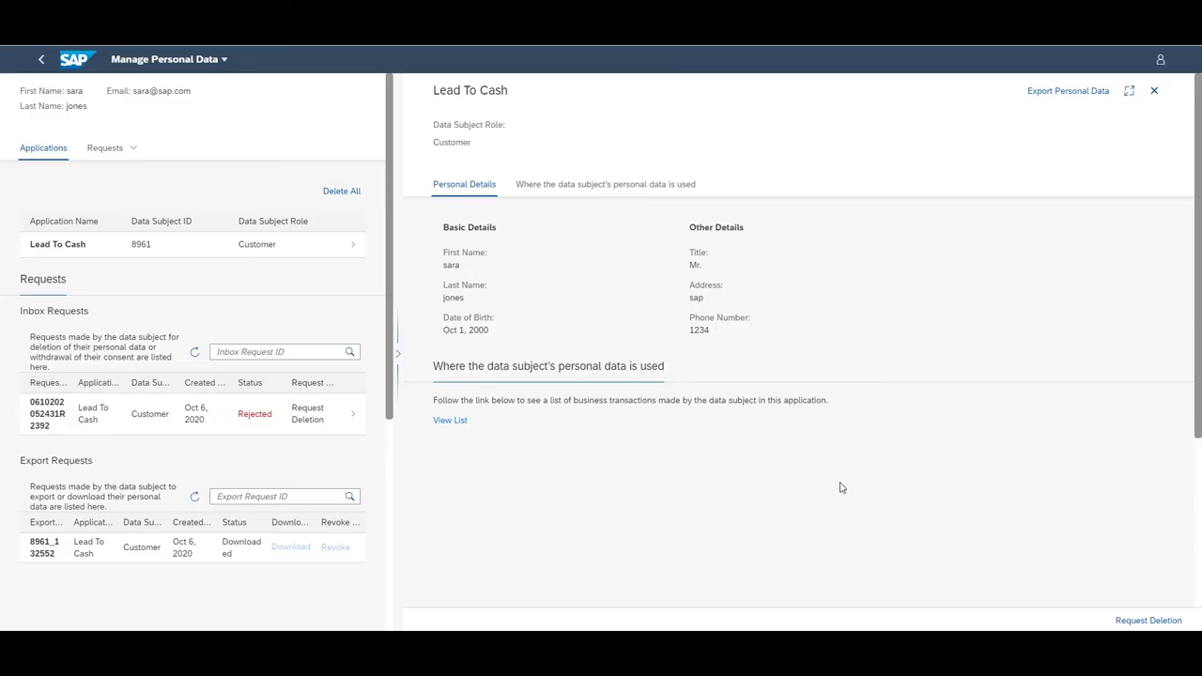
Request deletion of the Lead To Cash personal data, confirming the warning and success messages
click(1148, 620)
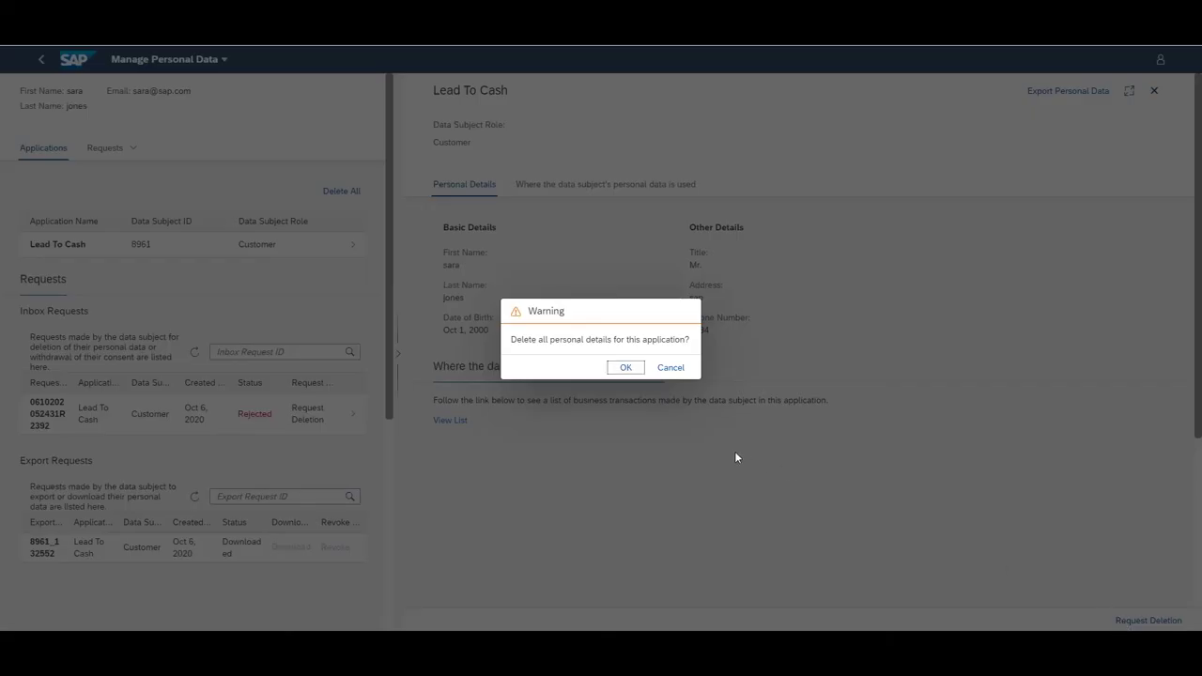
click(627, 368)
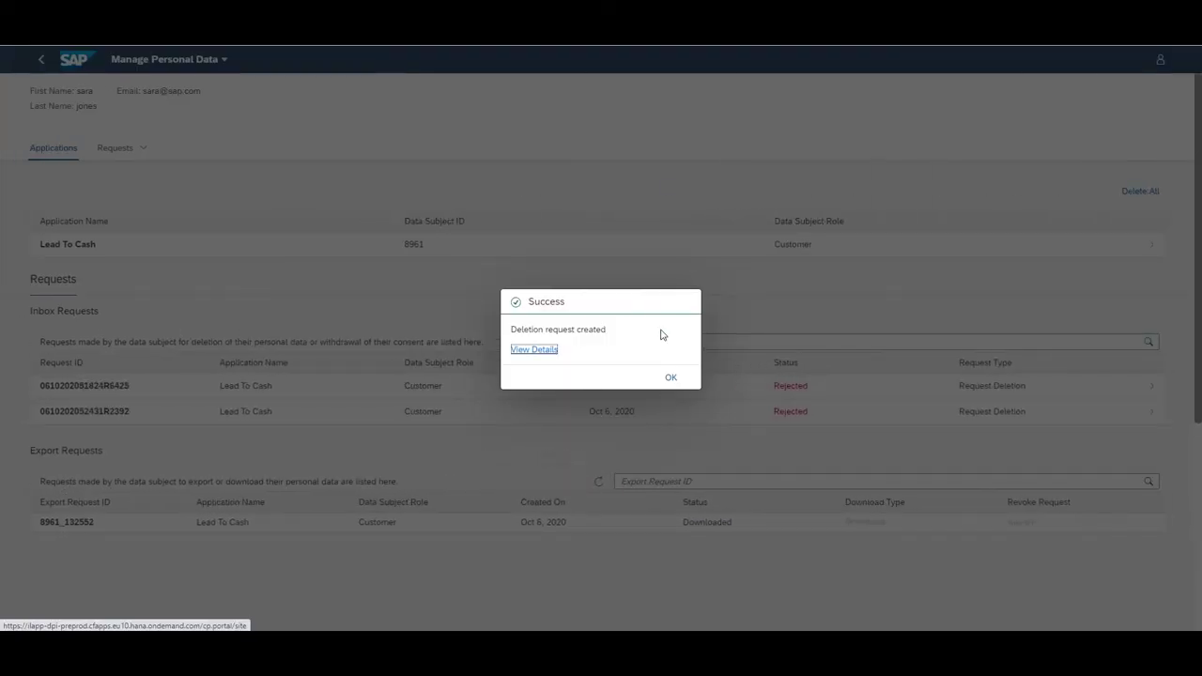
click(672, 380)
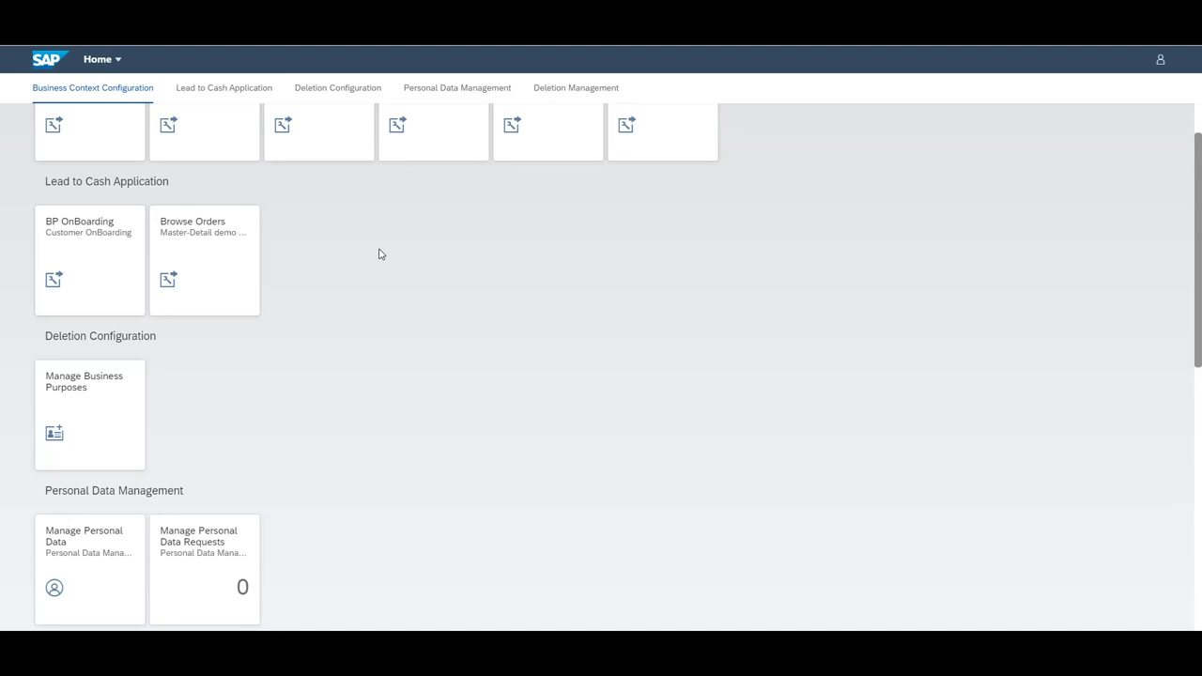
Open the Delete Data Subjects Information tile in the Deletion Management group
scroll(380, 253, down, 4)
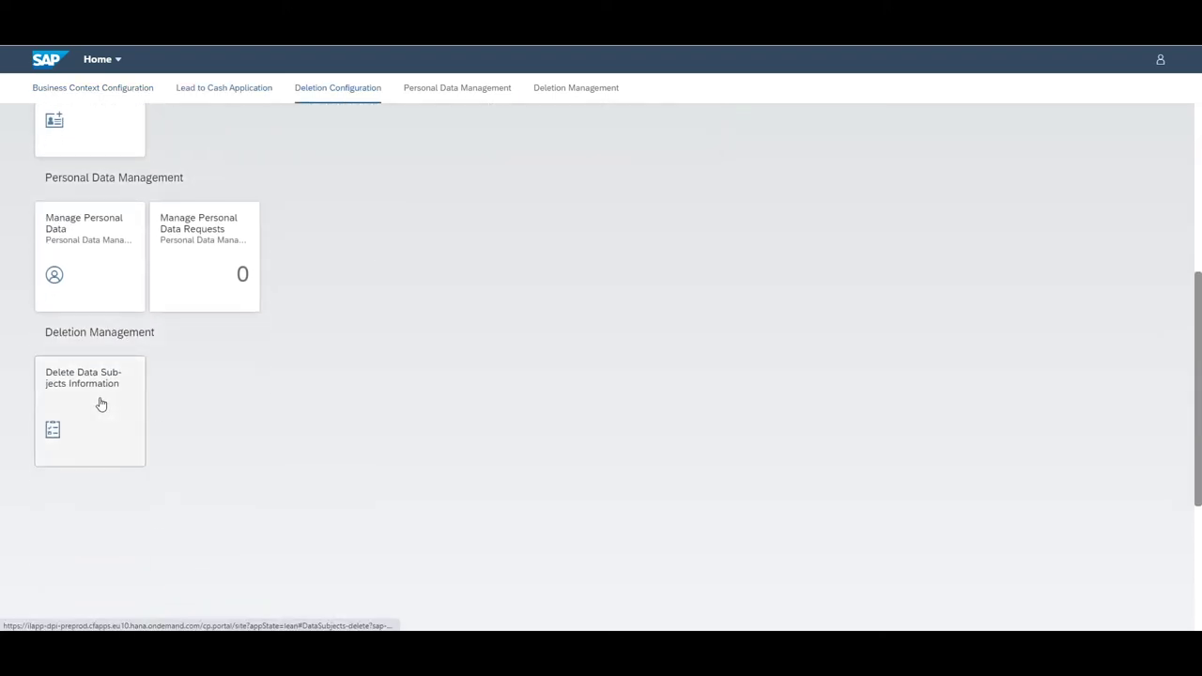
click(101, 404)
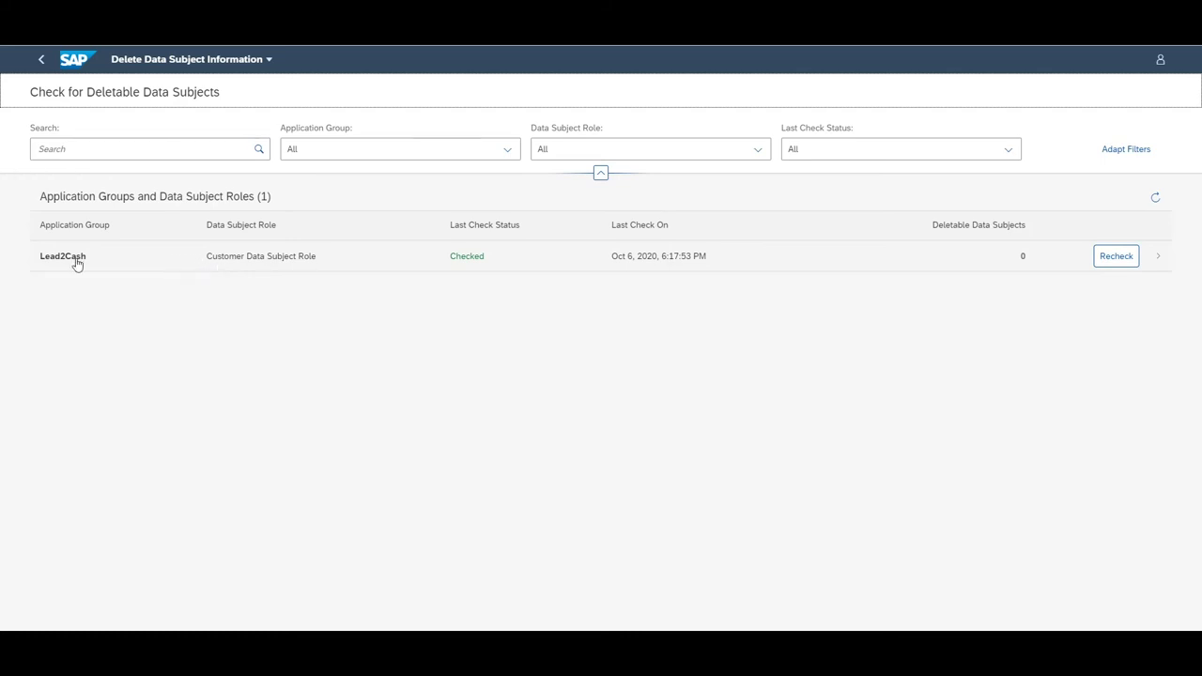
Recheck the Lead2Cash Customer Data Subject Role and refresh until one deletable subject appears
click(131, 264)
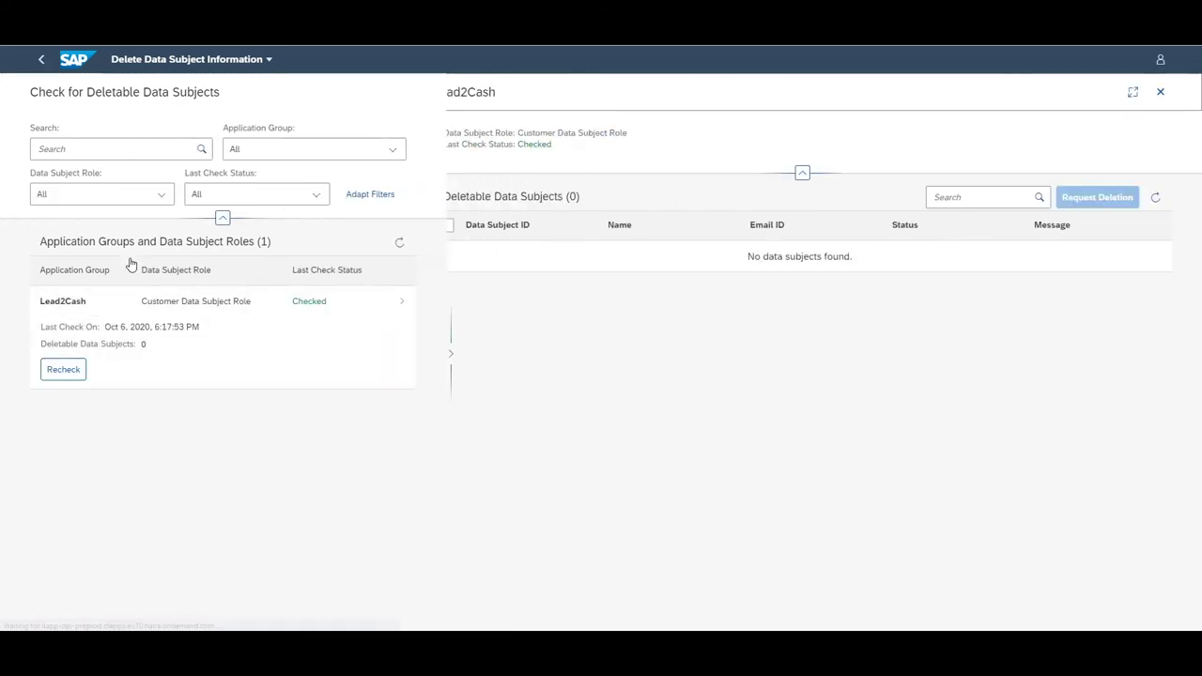
click(44, 423)
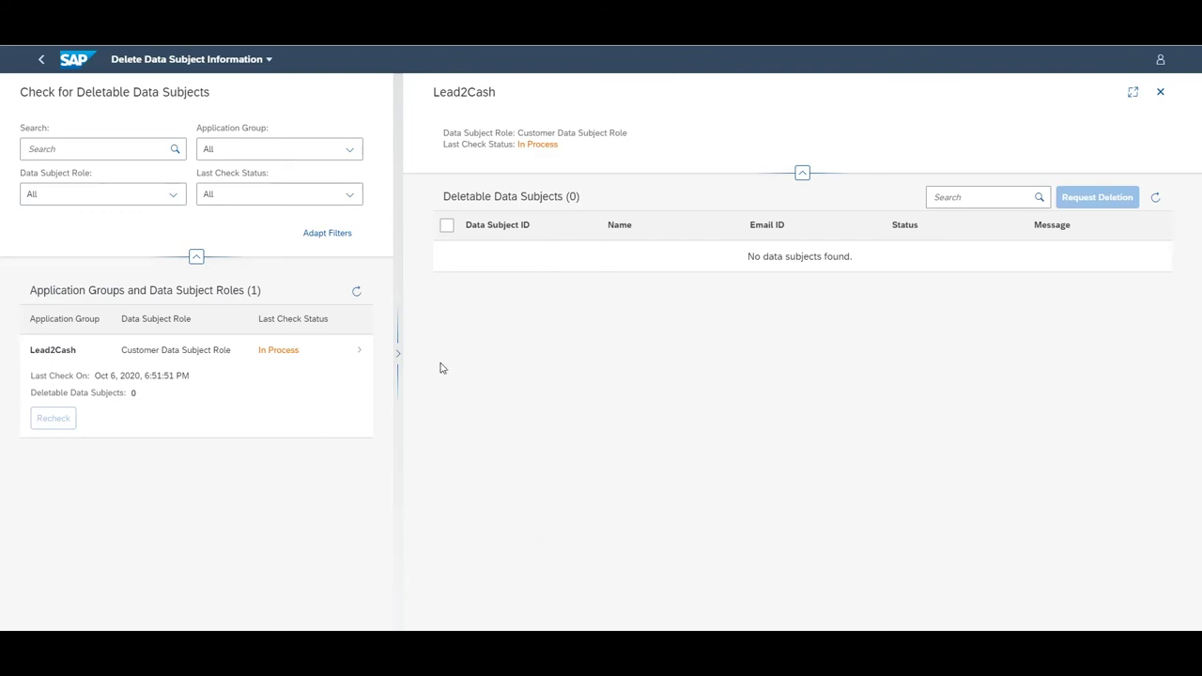
click(357, 293)
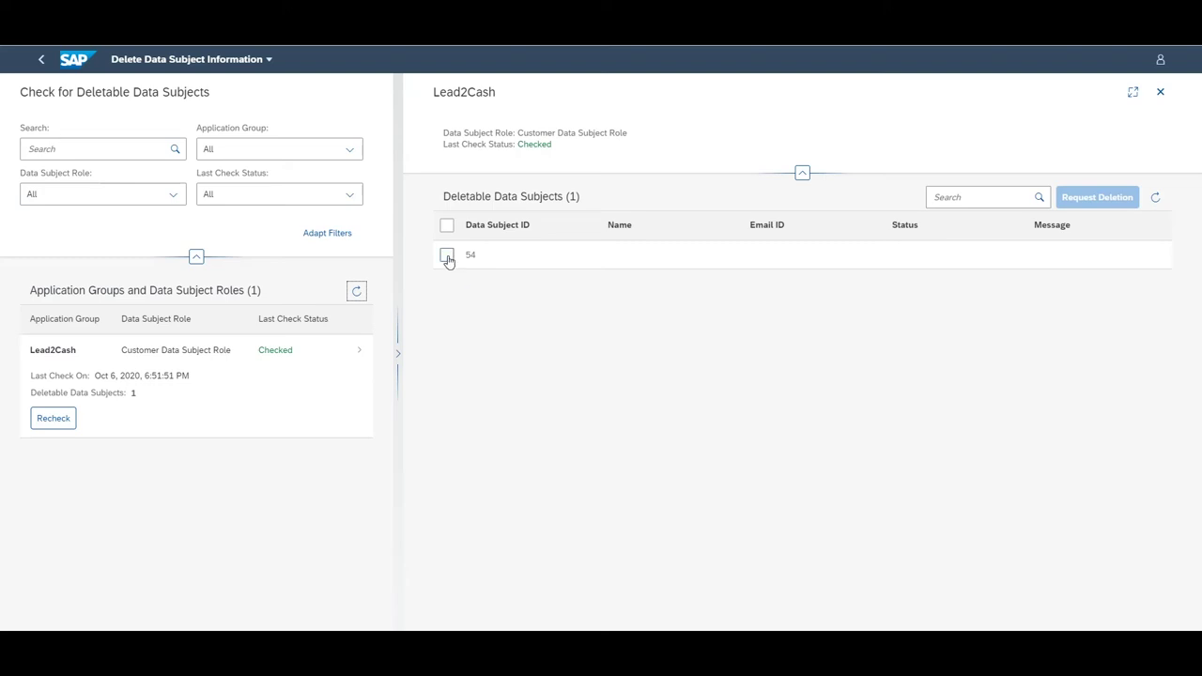
Select the single deletable data subject and confirm its deletion request
click(447, 256)
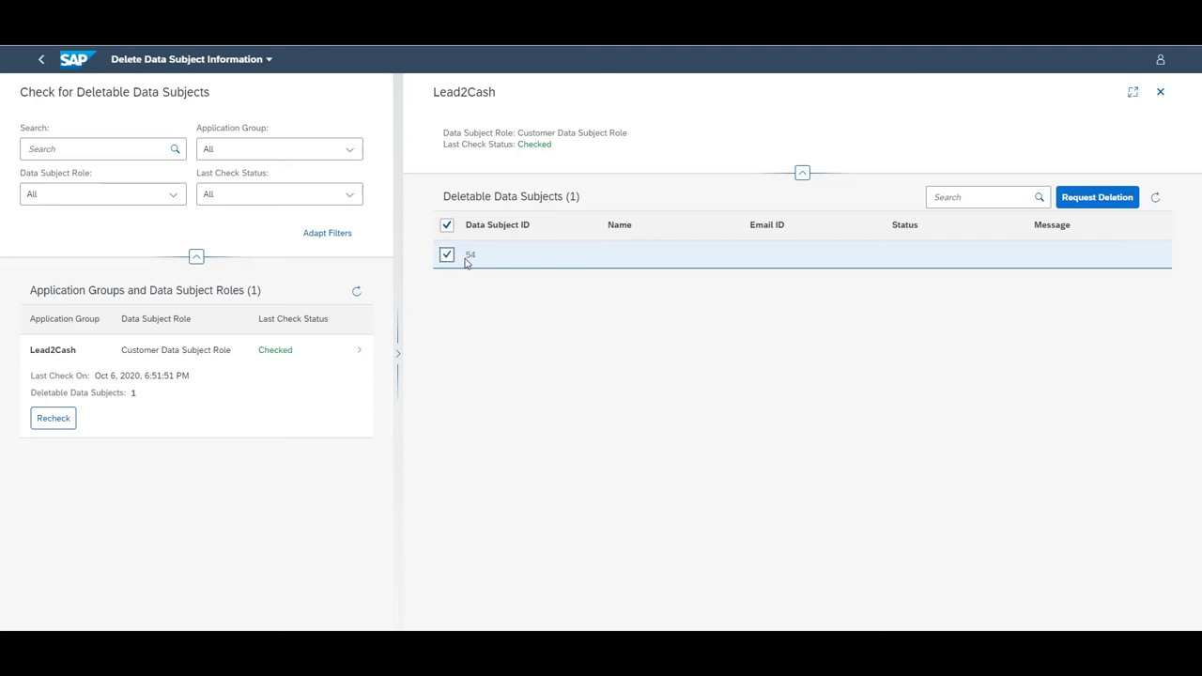
click(1085, 200)
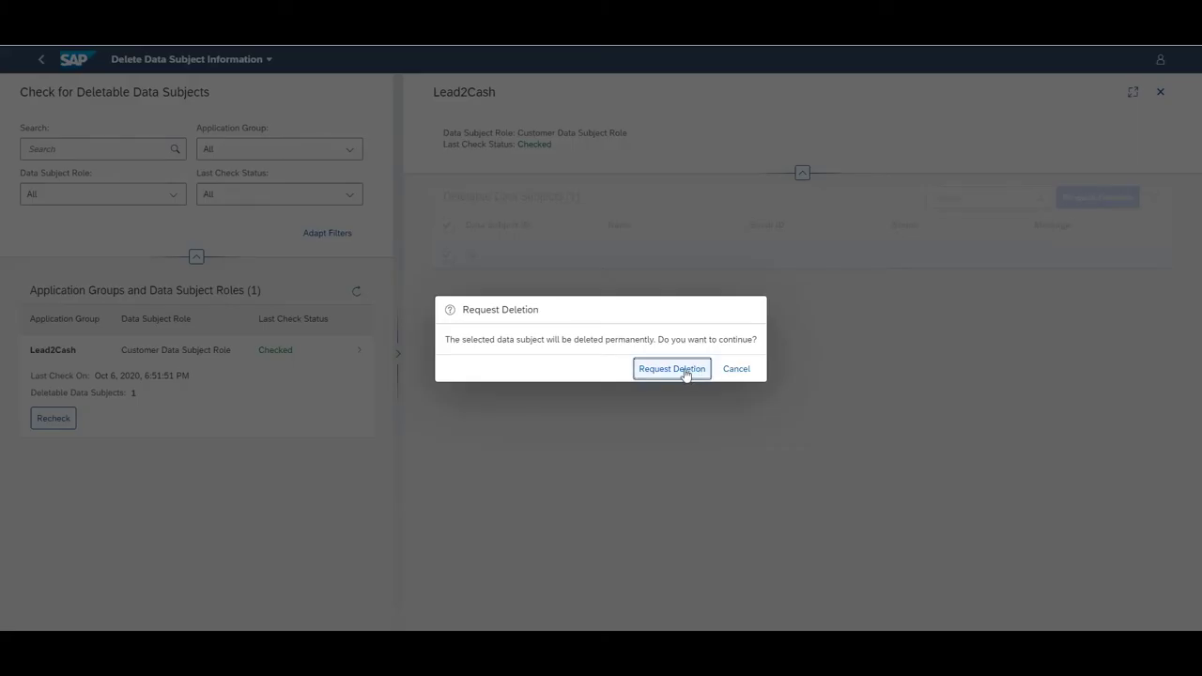
click(672, 369)
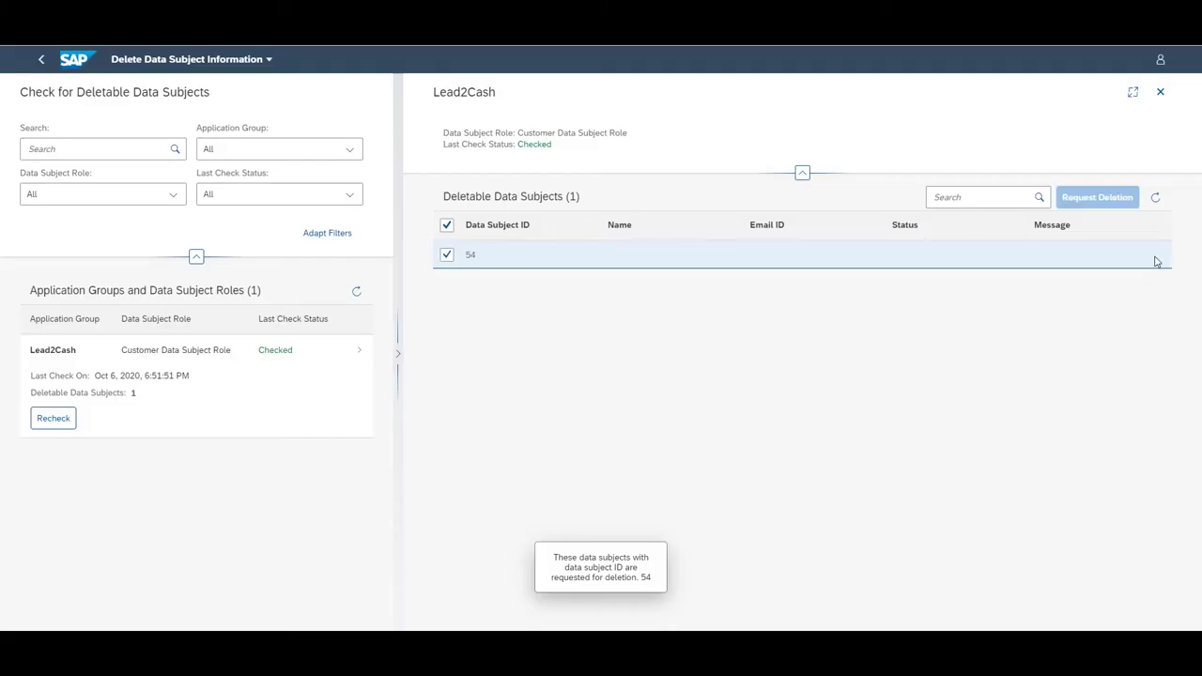
Refresh the Lead2Cash deletable data subjects list until it shows 0 subjects
click(1155, 202)
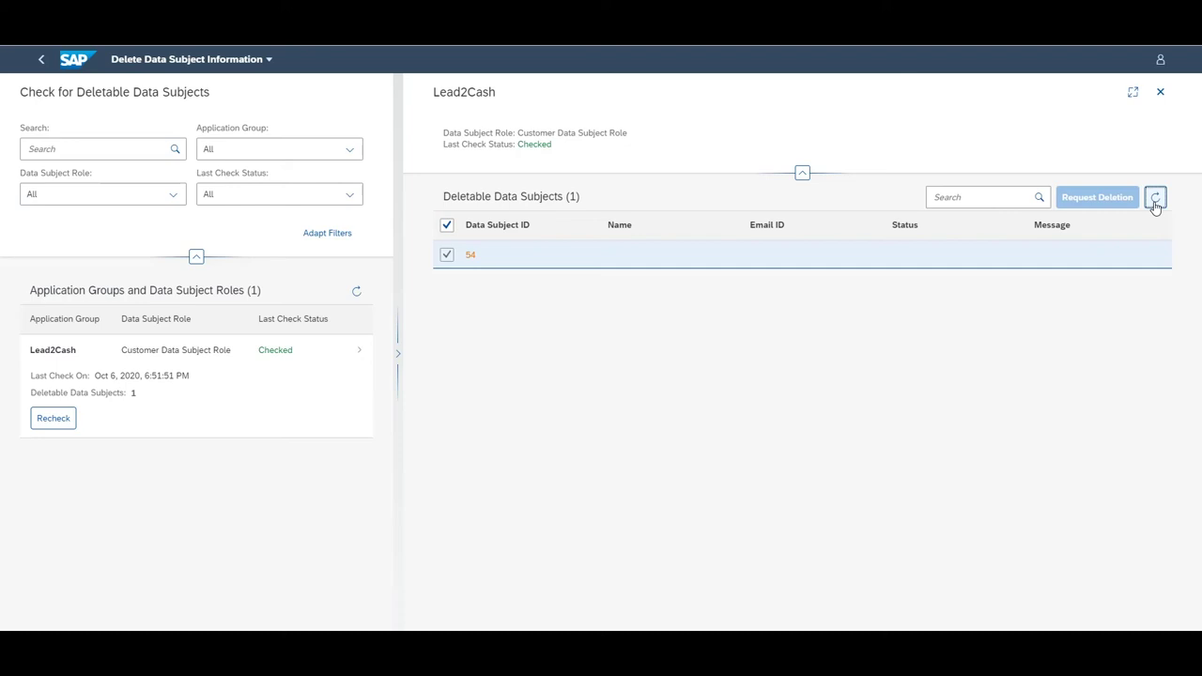
click(1155, 201)
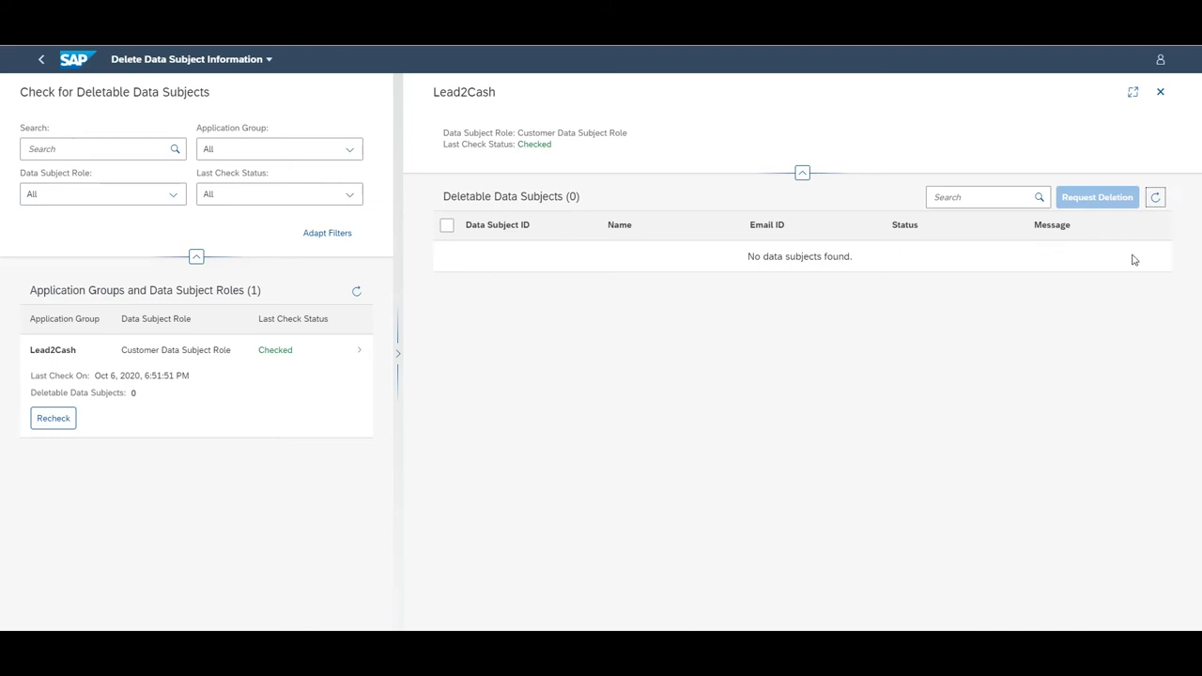
right_click(713, 249)
click(546, 345)
Return to the launchpad Home page and open Manage Personal Data
click(192, 58)
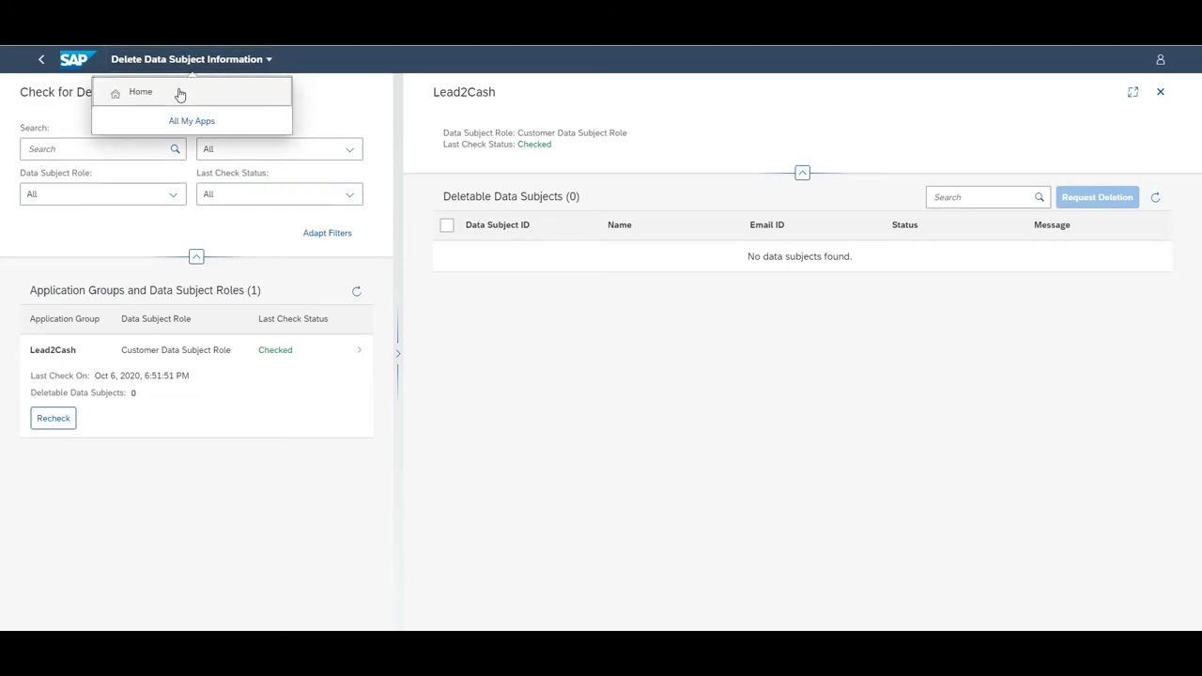
click(180, 94)
scroll(169, 263, up, 3)
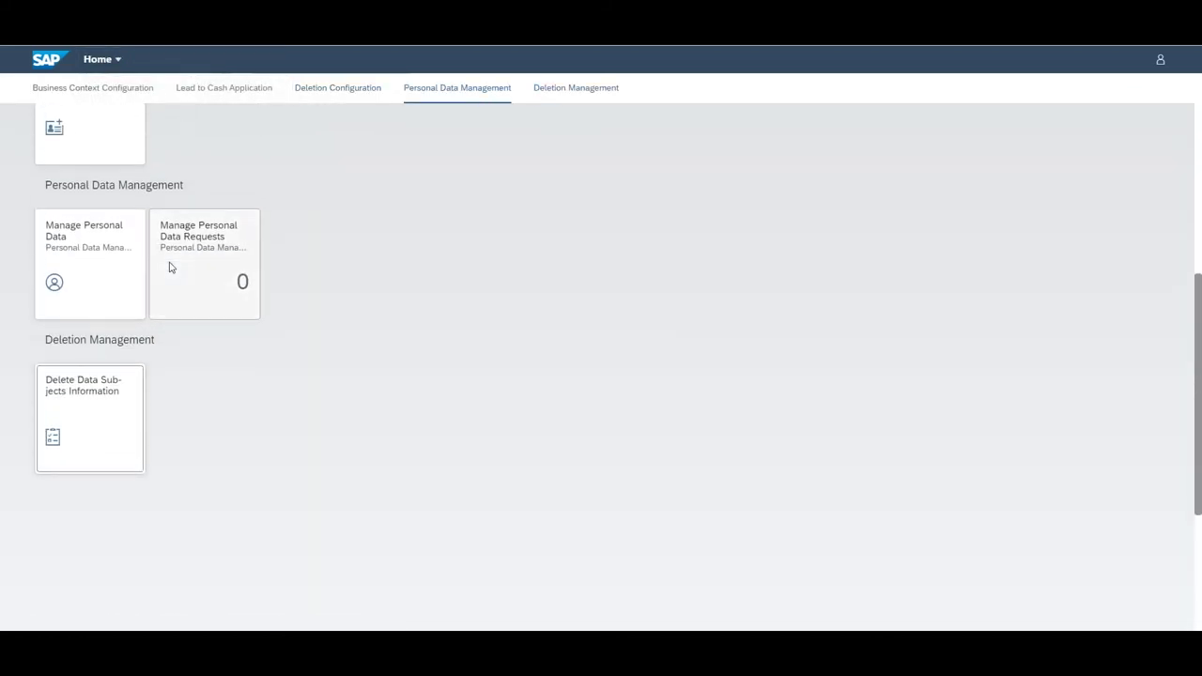
click(83, 246)
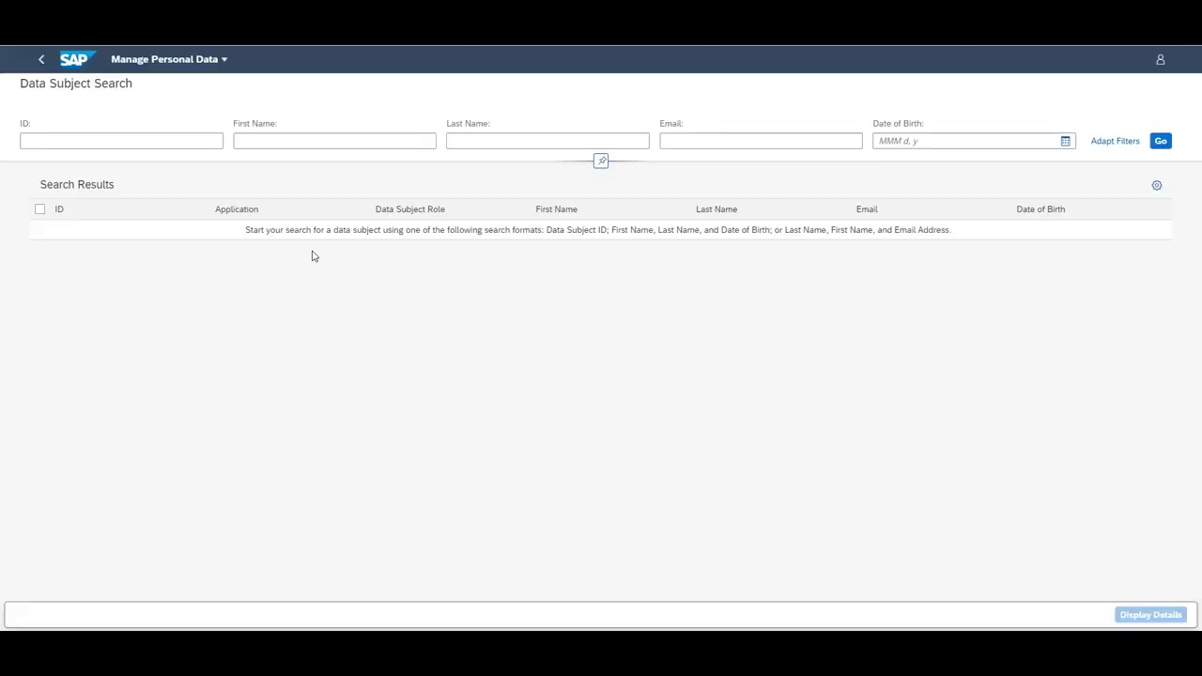
Search by the customer's first name, last name and e-mail address
click(296, 144)
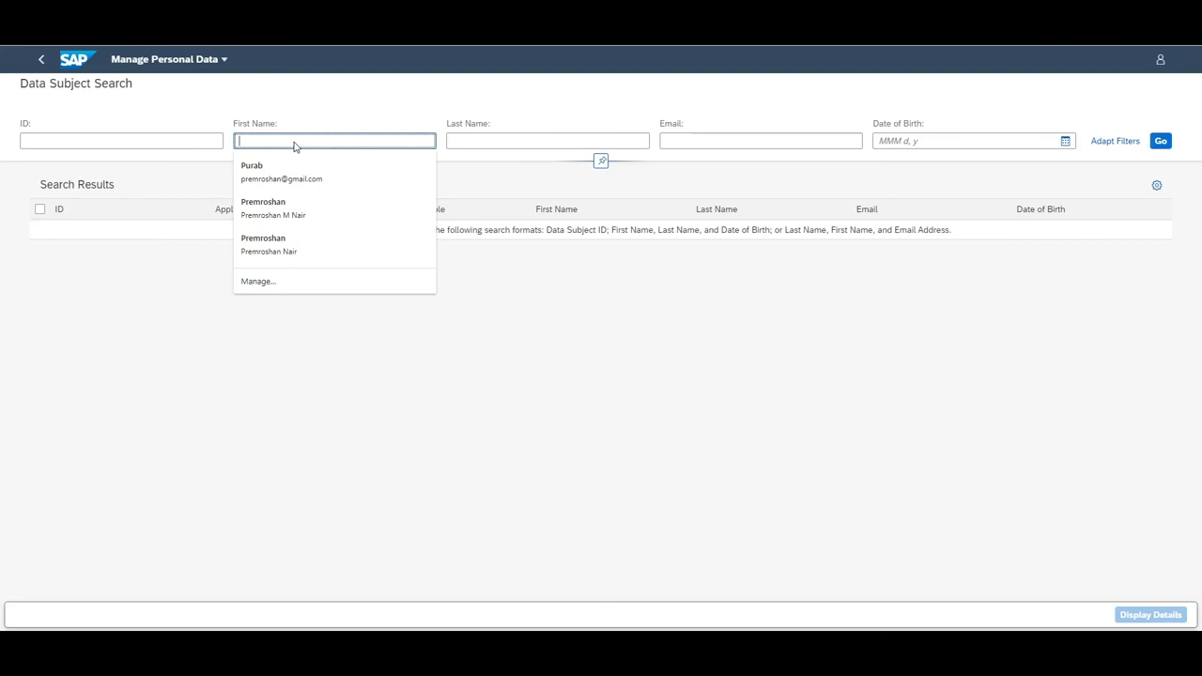
key(Tab)
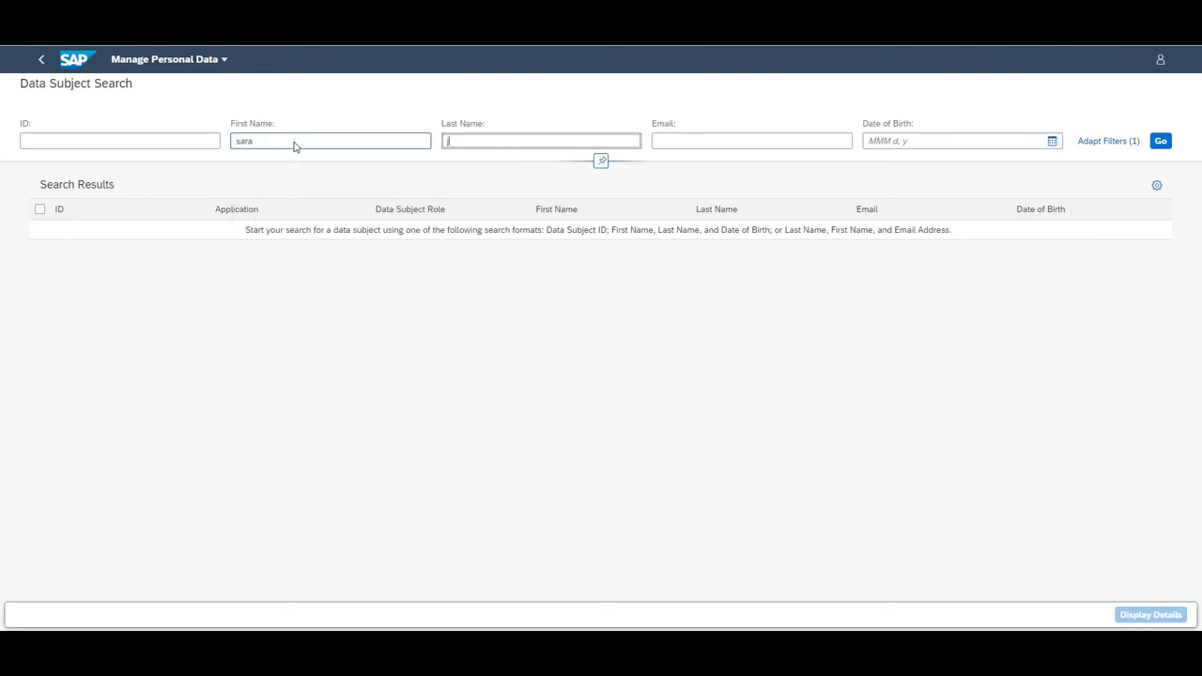
key(Tab)
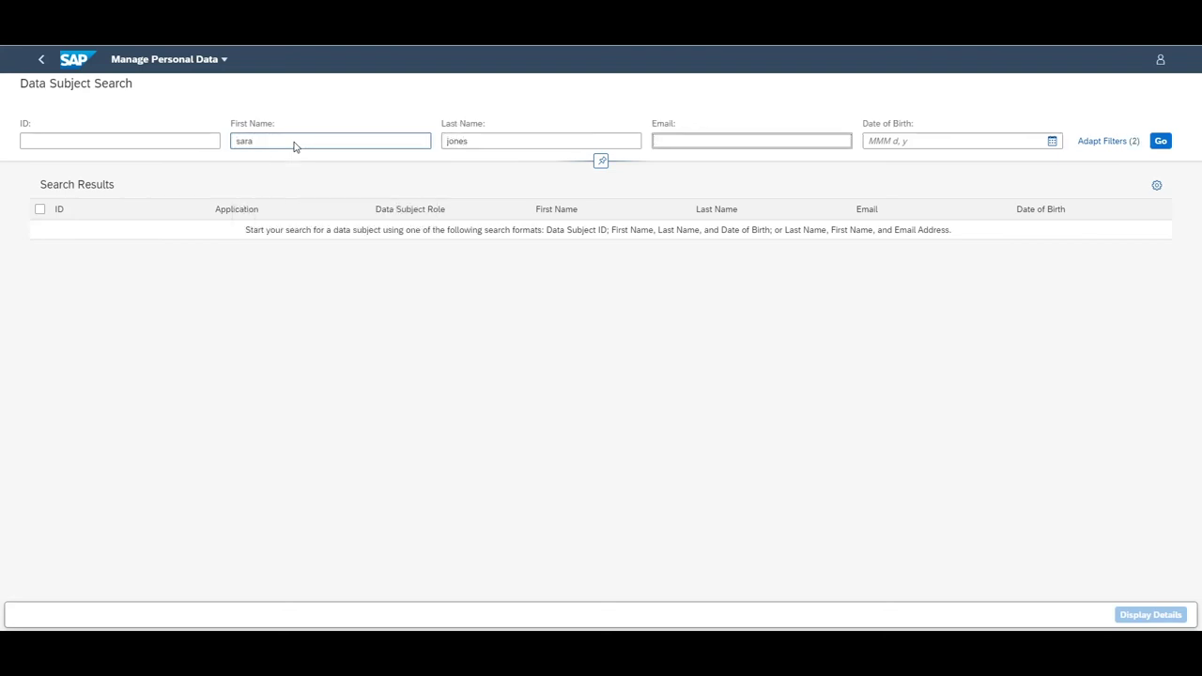
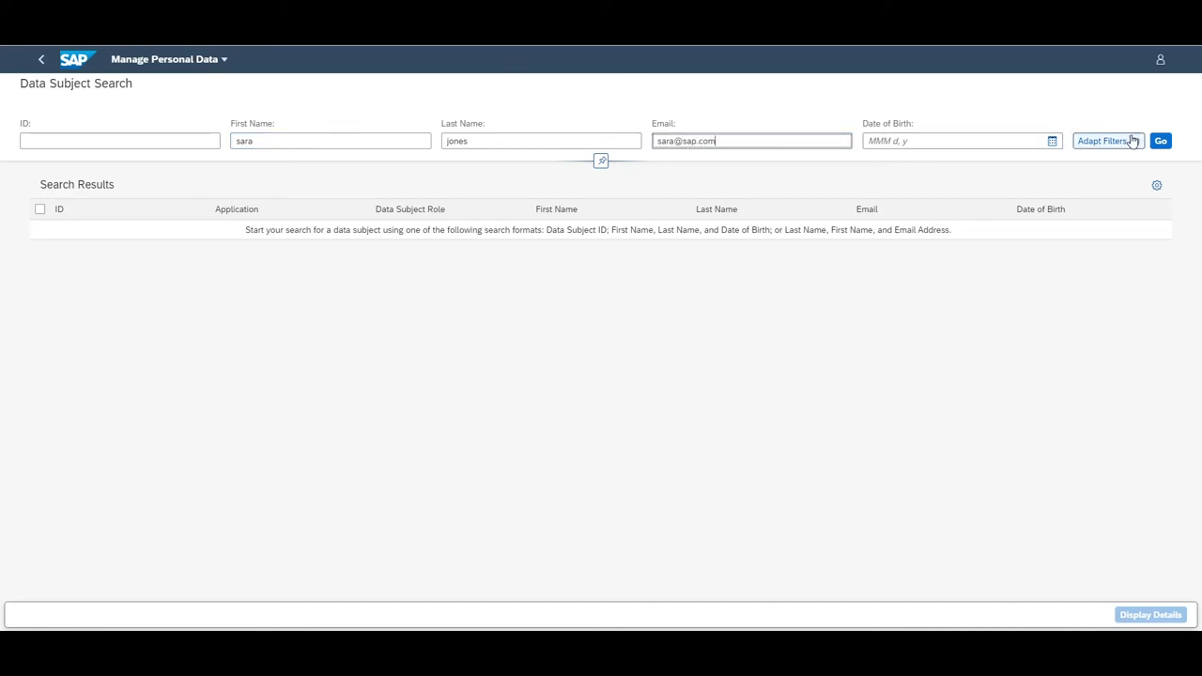
click(1160, 141)
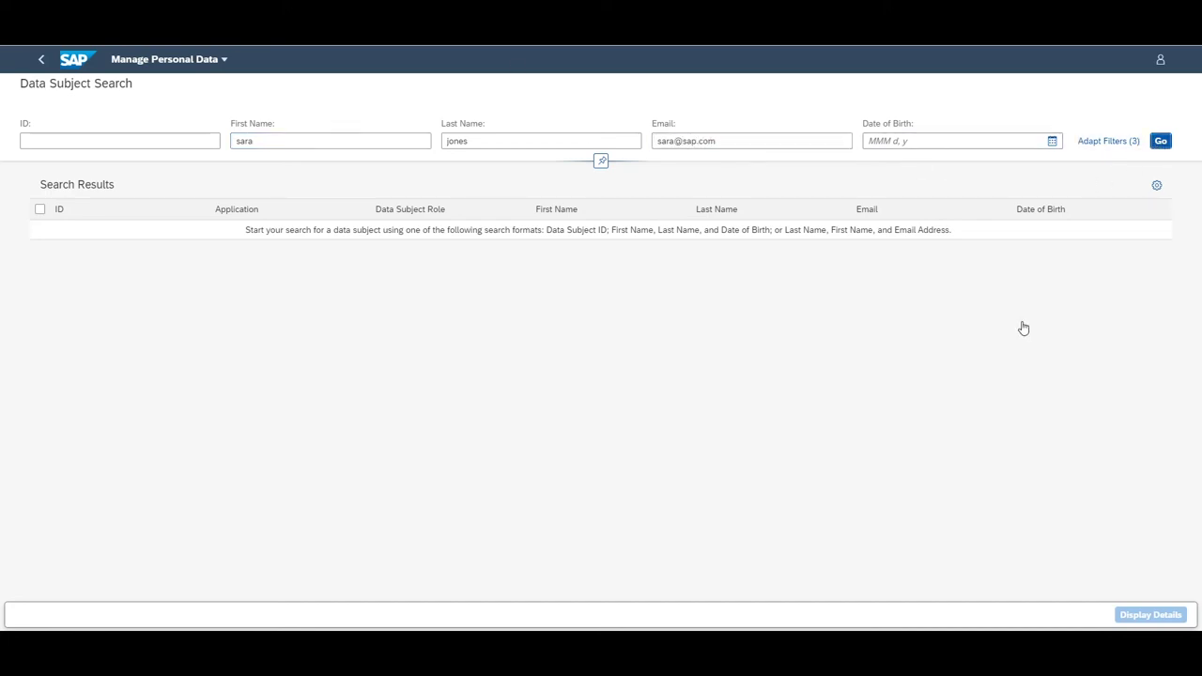